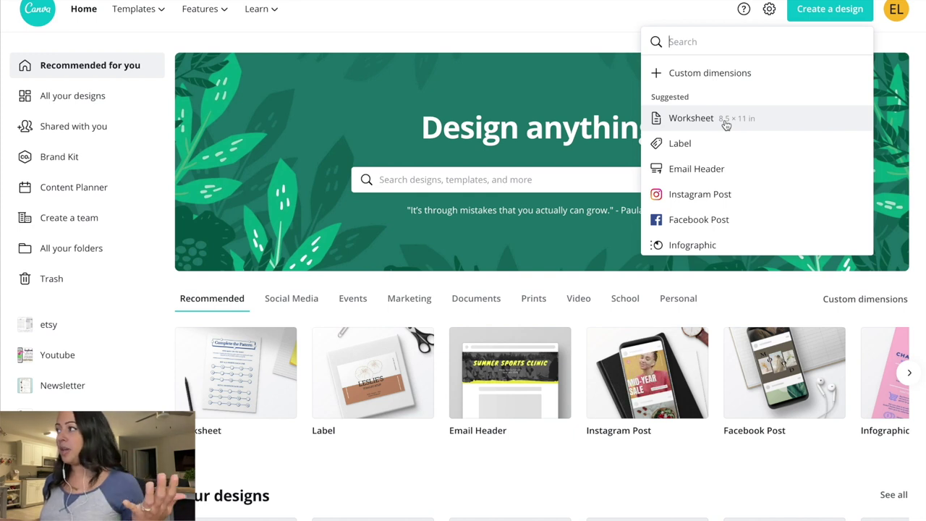
Create a blank 8.5 × 11 in Worksheet design and add a sharp-cornered square outline shape to the page.
left_click(725, 121)
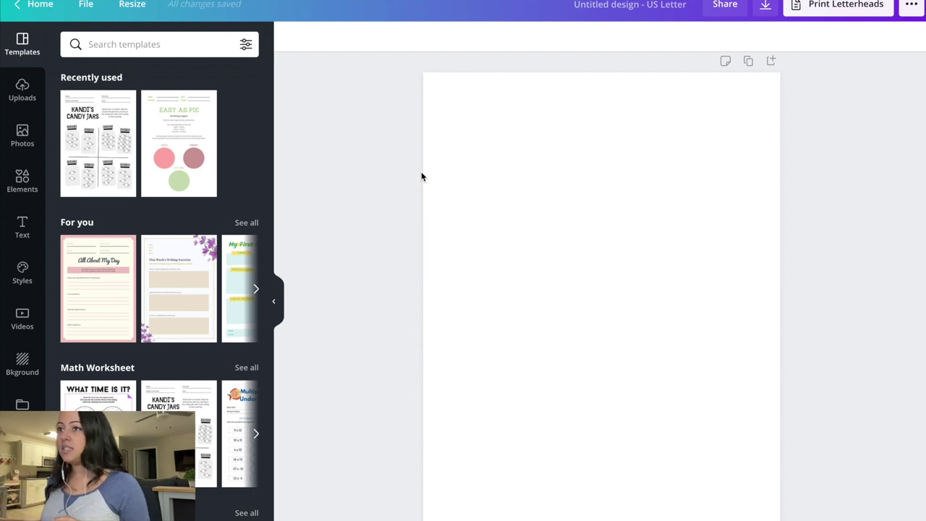
left_click(24, 191)
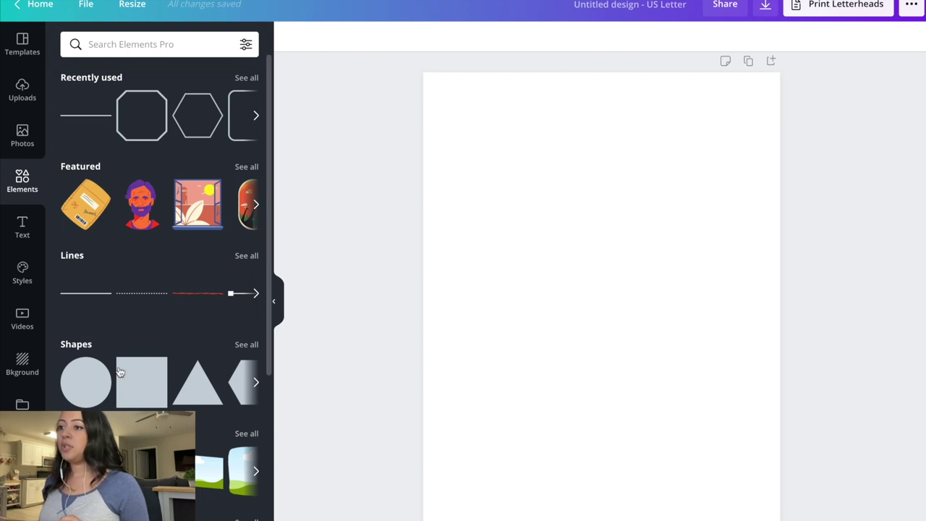
scroll(181, 368, "down", 3)
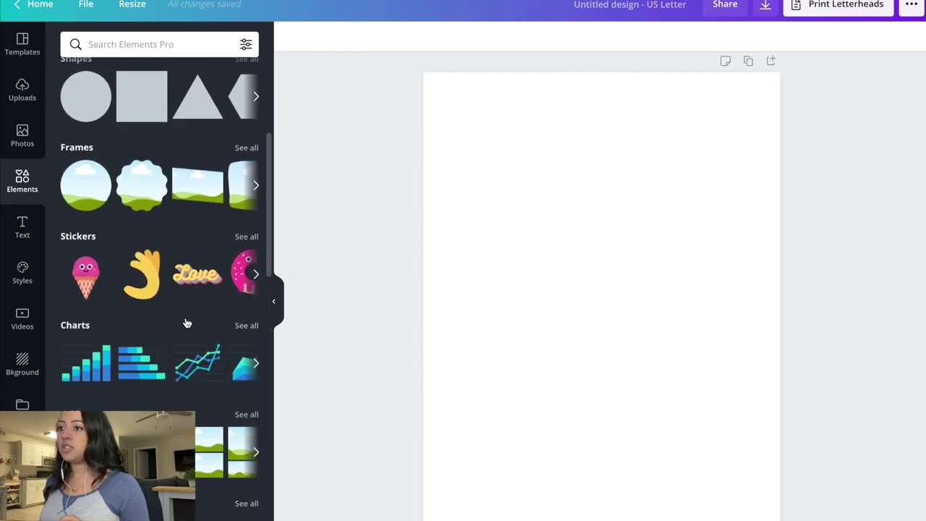
scroll(190, 325, "up", 1)
scroll(189, 325, "up", 3)
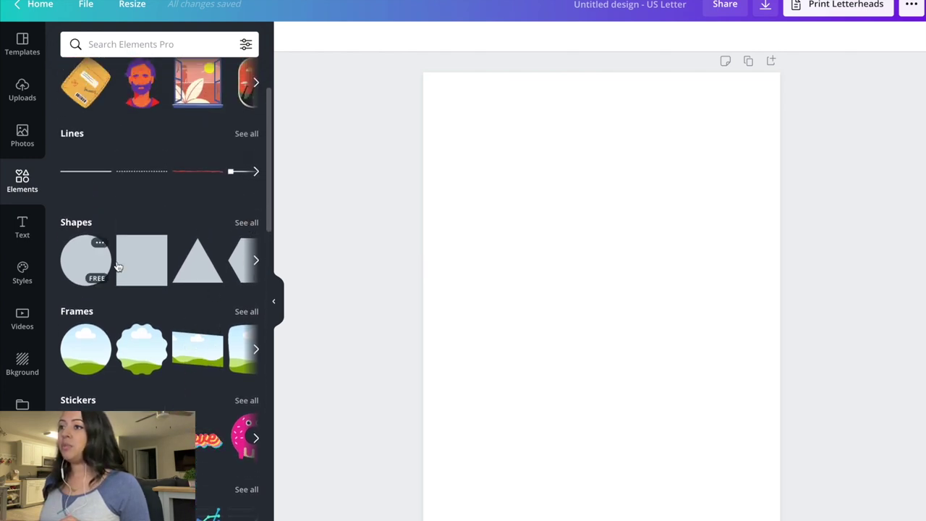
left_click(250, 224)
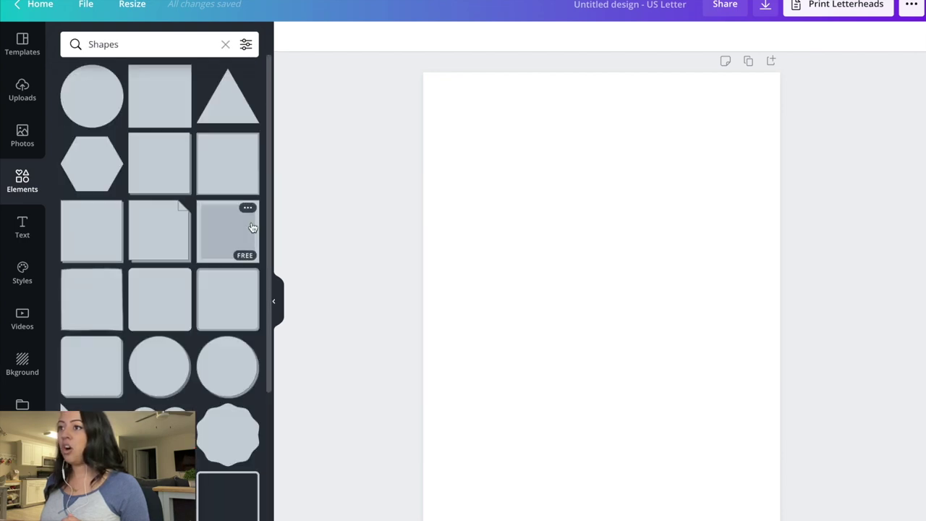
scroll(213, 331, "down", 3)
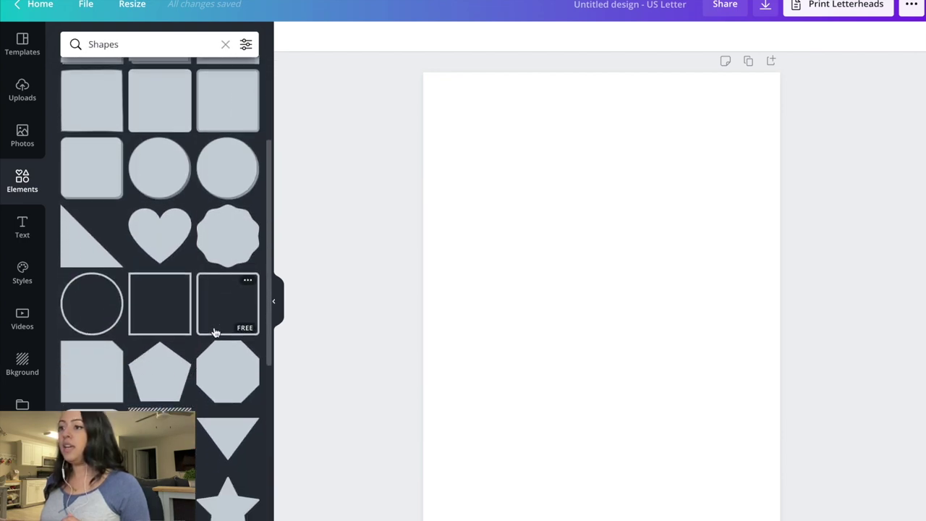
left_click(165, 307)
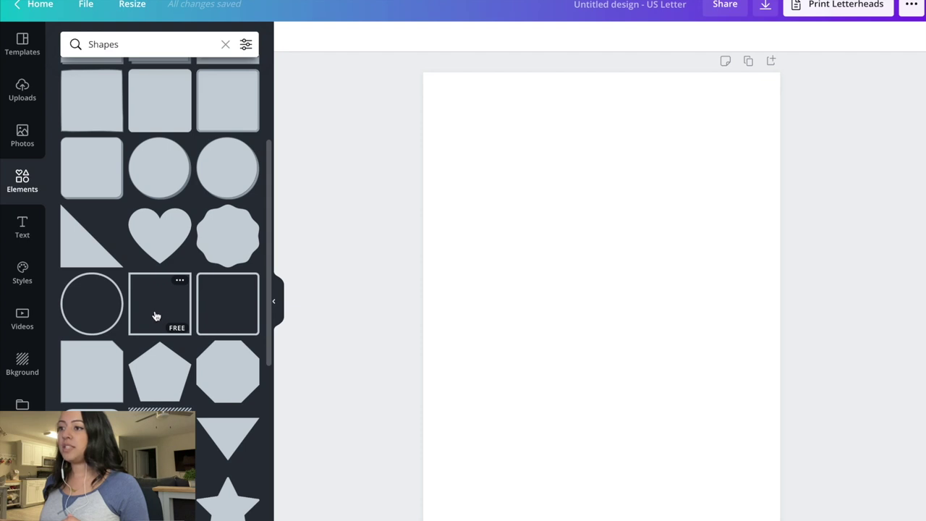
Recolour the square outline black and shrink it proportionally to just under half its width.
left_click(291, 37)
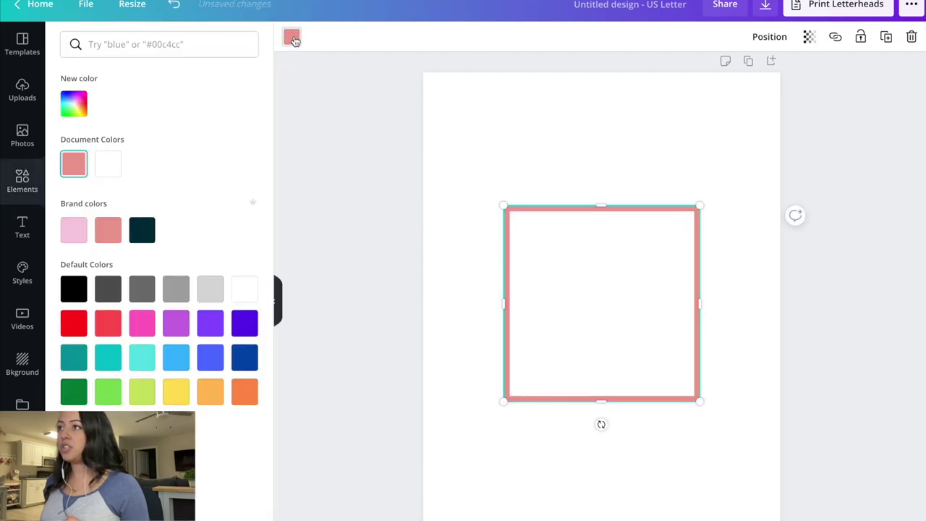
left_click(74, 289)
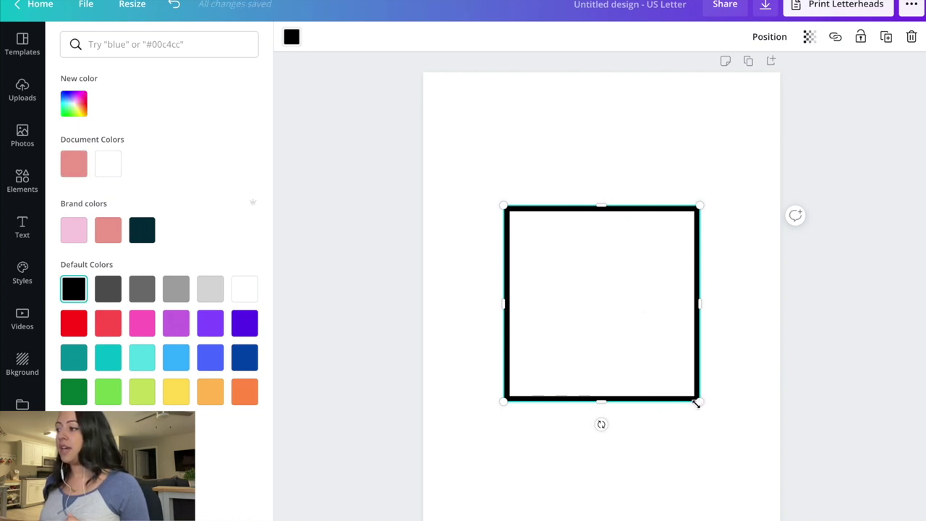
left_click(811, 518)
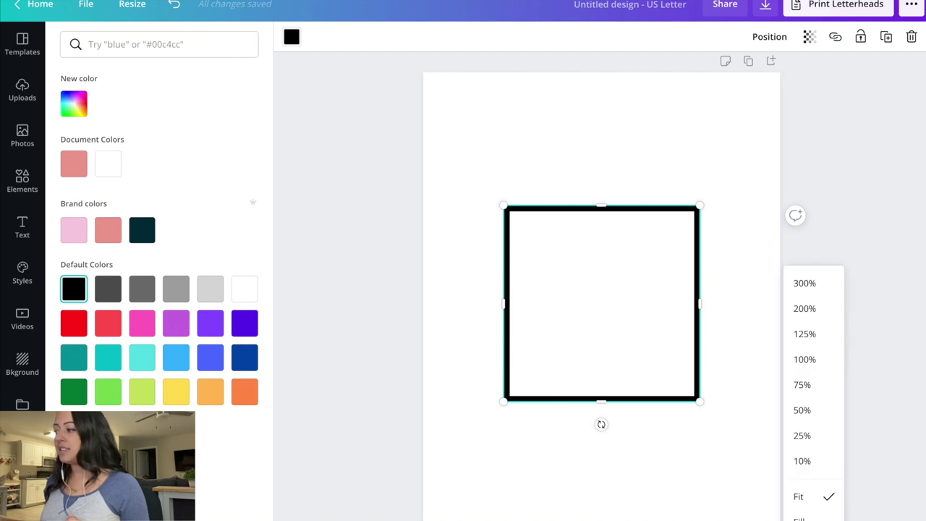
left_click(819, 362)
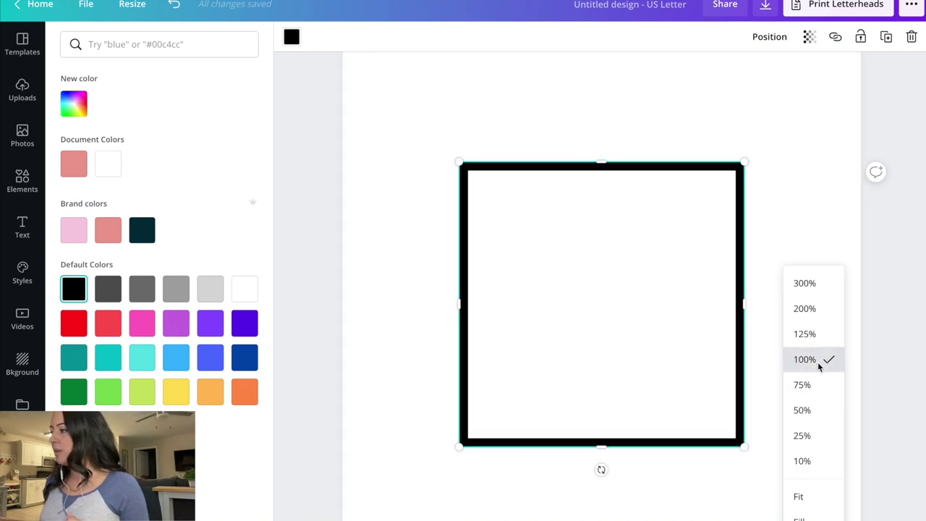
scroll(820, 386, "down", 1)
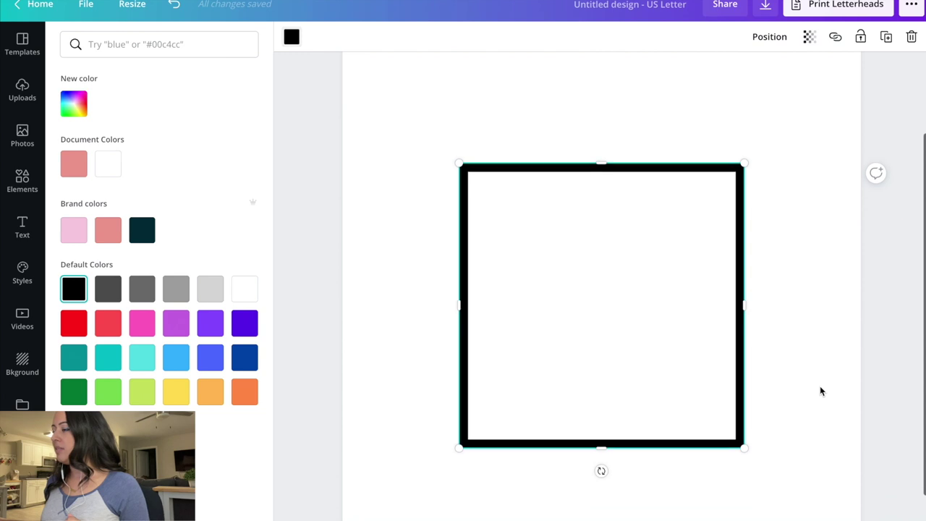
left_click_drag(747, 450, 579, 292)
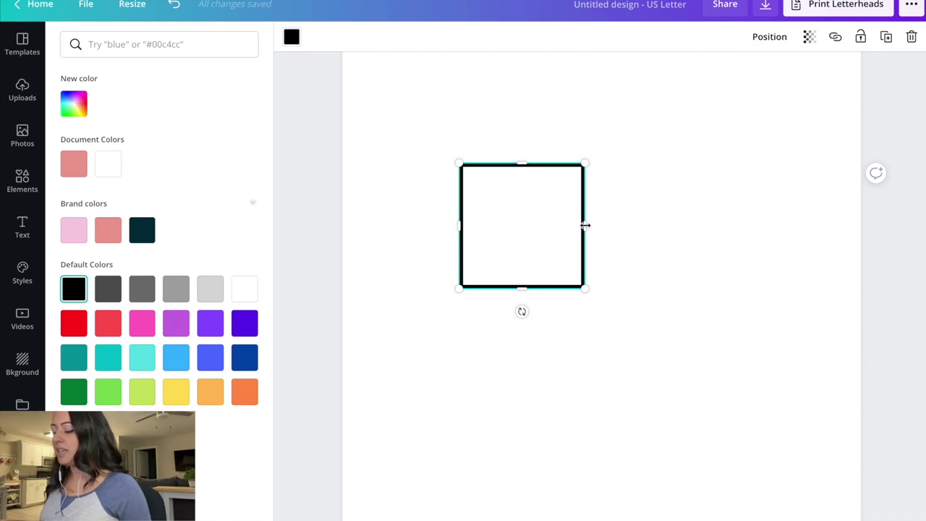
Stretch the square outline sideways into a wide rectangle spanning most of the page width, and centre it horizontally.
left_click_drag(585, 226, 758, 230)
left_click_drag(459, 225, 411, 226)
left_click_drag(762, 228, 827, 239)
left_click_drag(794, 196, 808, 225)
left_click_drag(710, 210, 727, 224)
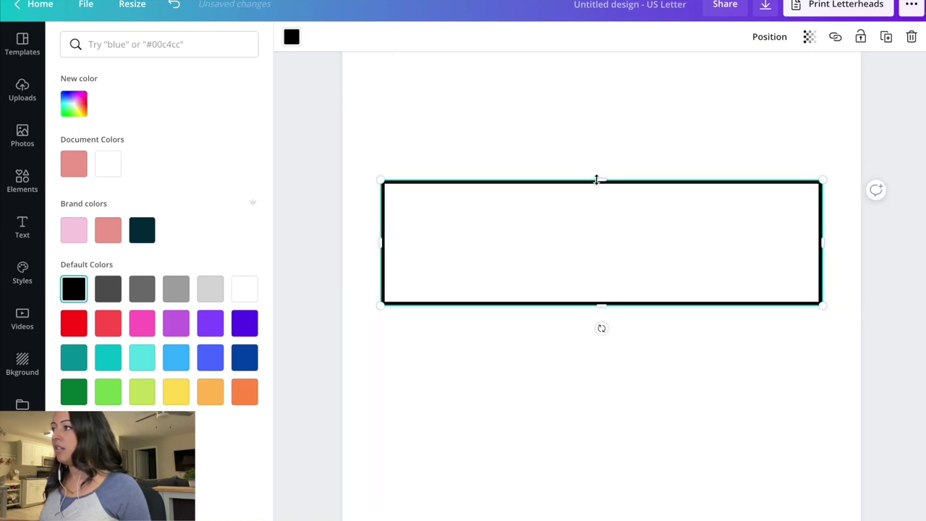
Increase the rectangle's height to about half its width and position it in the upper part of the page.
left_click_drag(596, 180, 601, 83)
left_click_drag(647, 128, 647, 182)
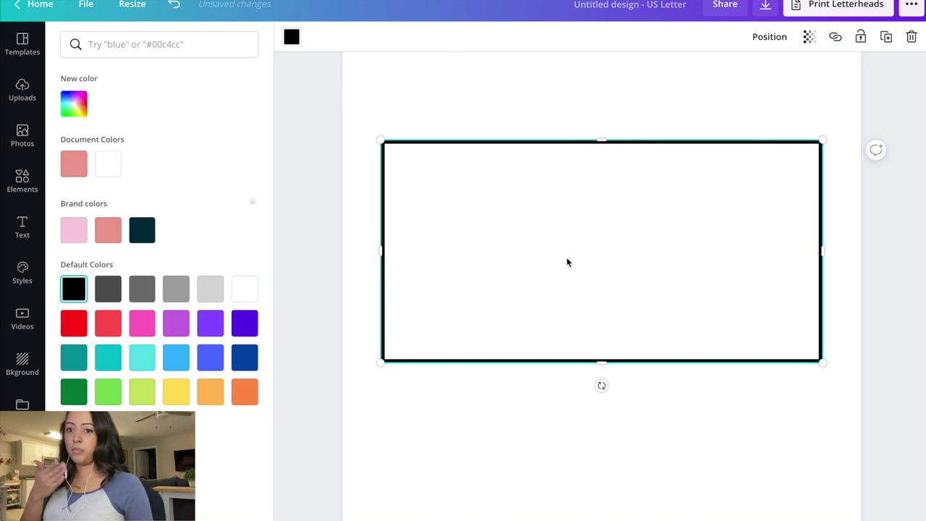
left_click_drag(641, 267, 644, 247)
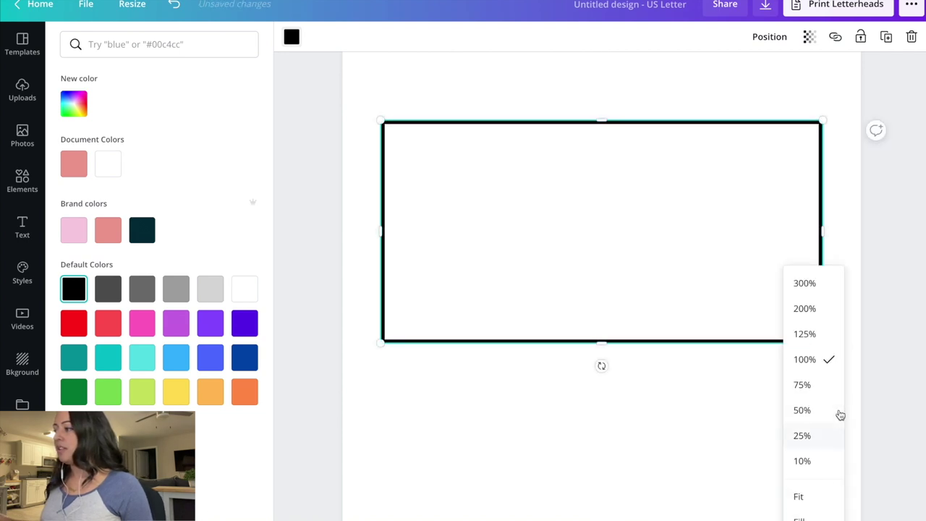
left_click(820, 386)
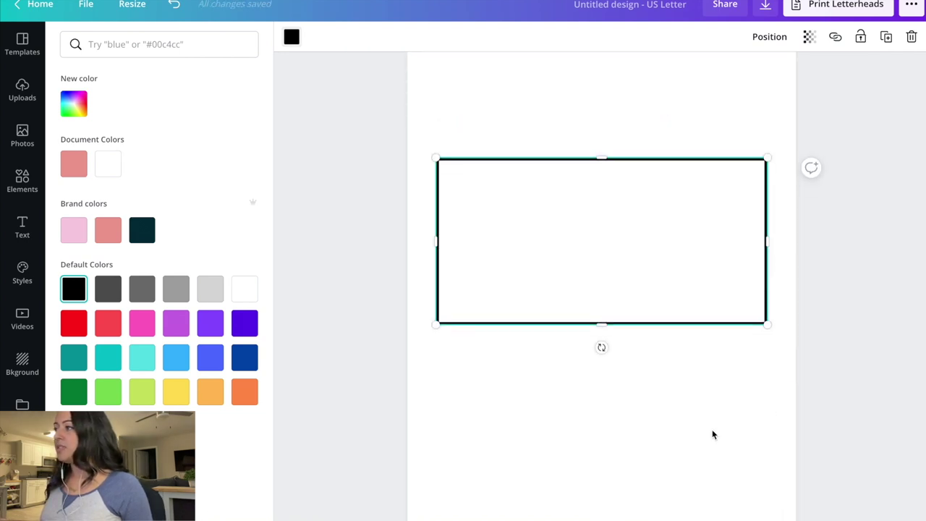
left_click(675, 216)
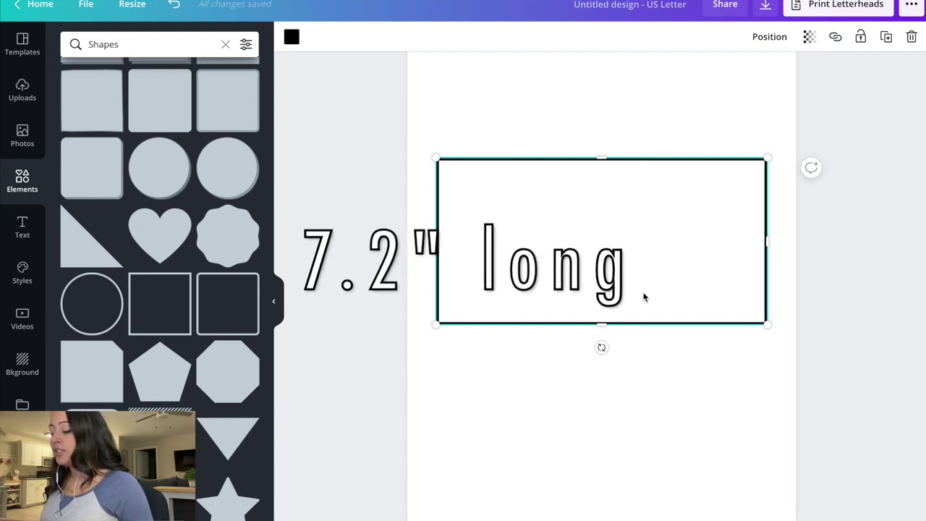
mouse_move(644, 292)
left_mouse_down()
mouse_move(637, 287)
mouse_move(646, 286)
left_mouse_up()
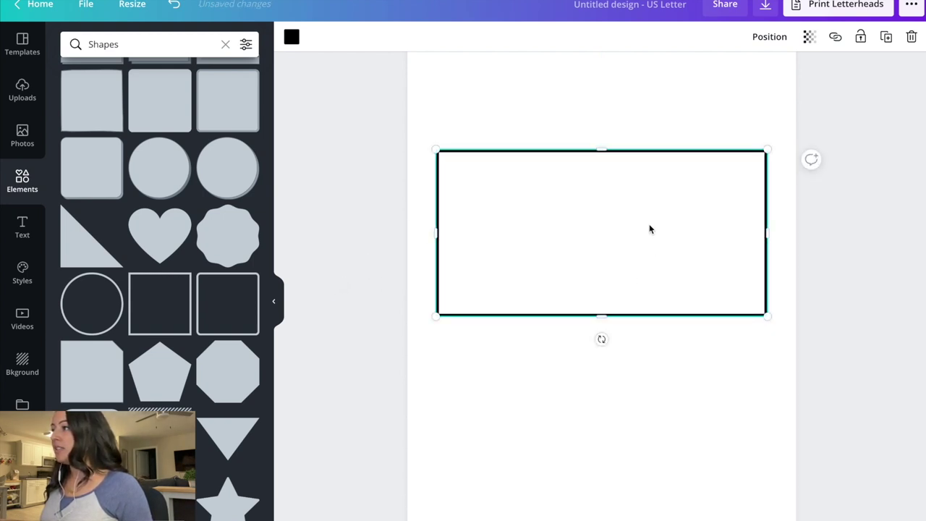
Place a duplicate of the rectangle directly below the original with their borders overlapping, and shorten the copy slightly from its lower edge.
left_click(887, 38)
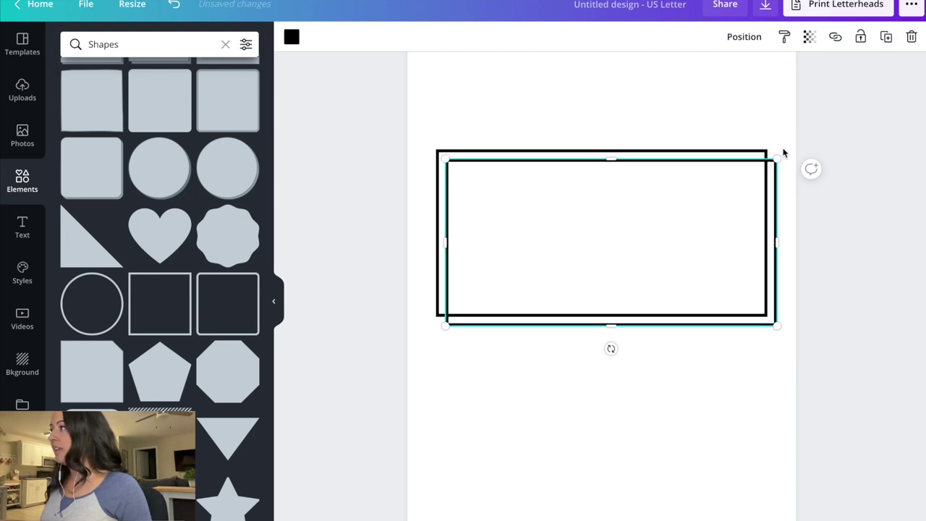
left_click_drag(702, 200, 696, 249)
left_click_drag(698, 267, 695, 358)
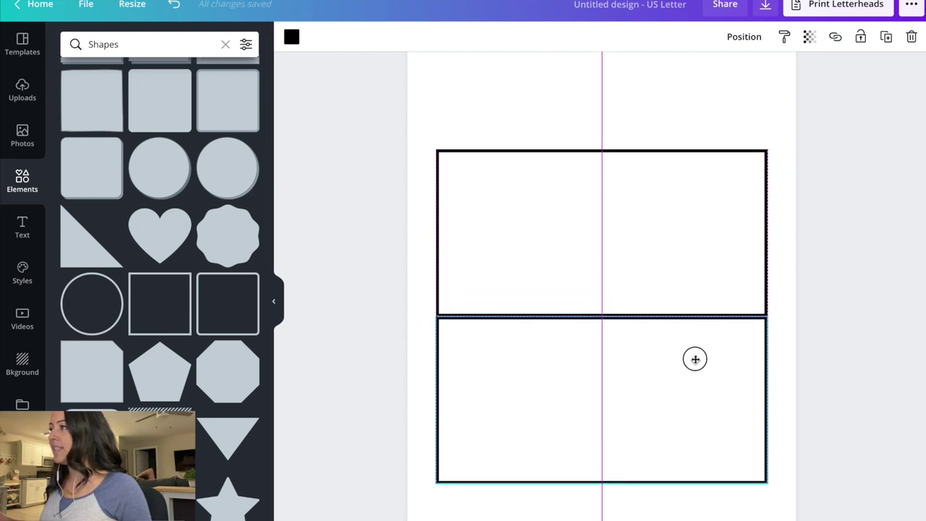
left_click_drag(695, 359, 695, 356)
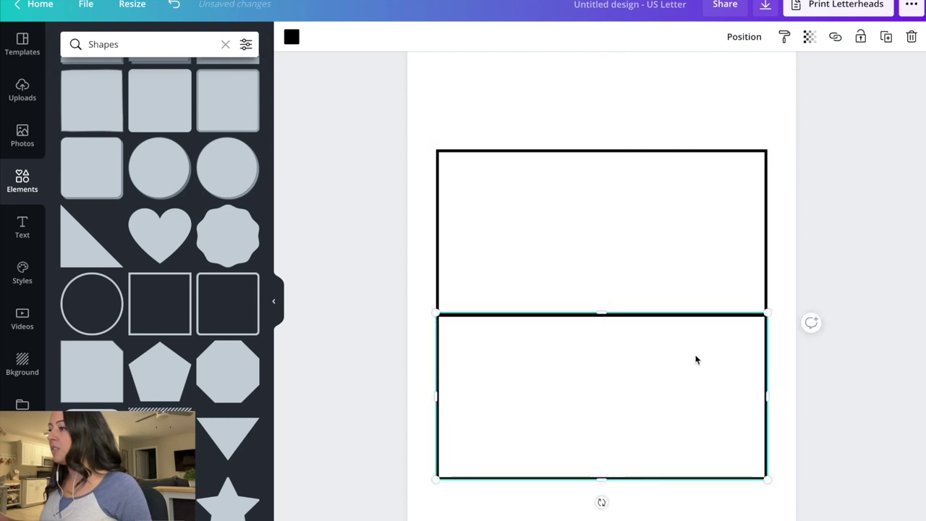
mouse_move(602, 479)
left_mouse_down()
mouse_move(605, 427)
mouse_move(604, 465)
left_mouse_up()
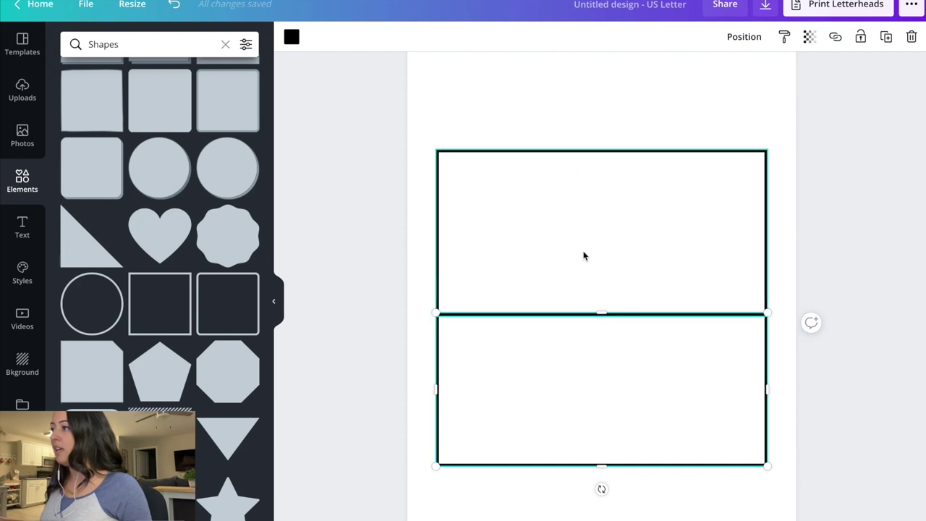
Group the two stacked rectangles and move the group slightly up the page.
left_click(554, 142)
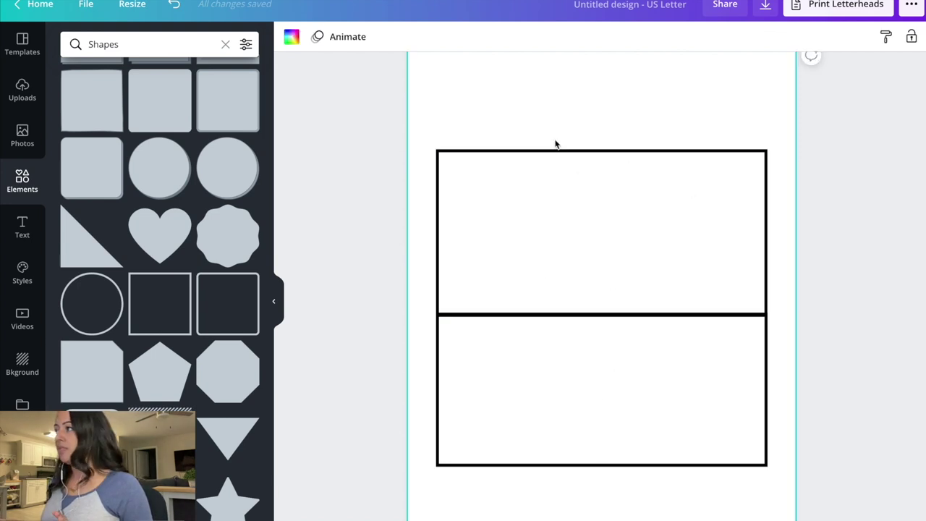
left_click_drag(606, 130, 587, 448)
left_click(719, 36)
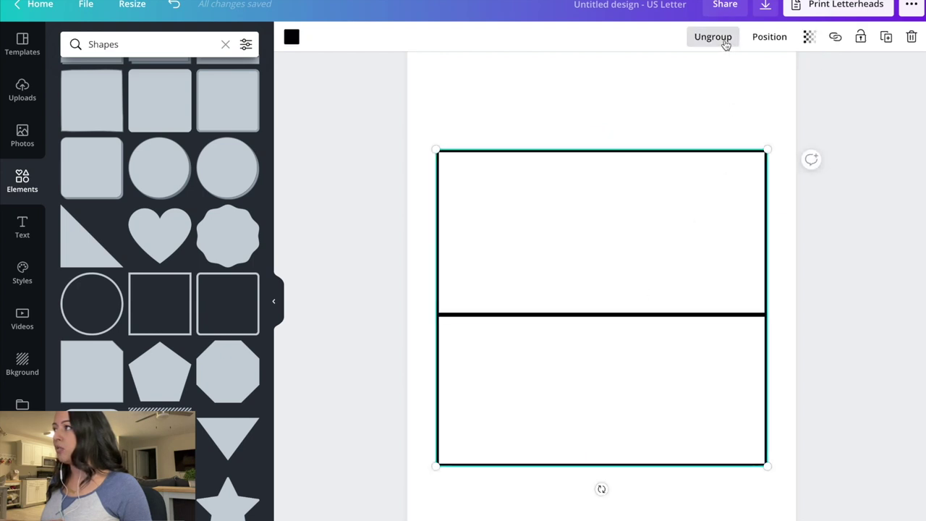
mouse_move(641, 328)
left_mouse_down()
mouse_move(618, 316)
mouse_move(644, 313)
left_mouse_up()
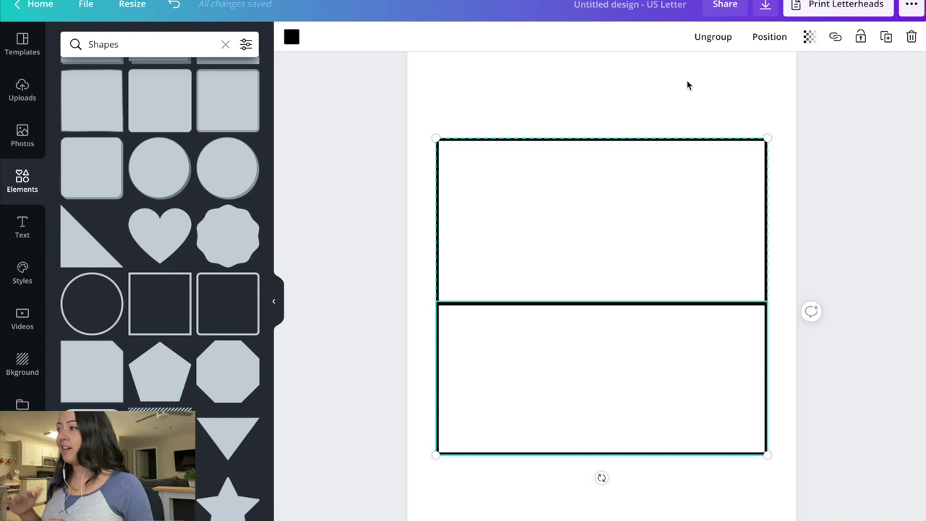
left_click(800, 106)
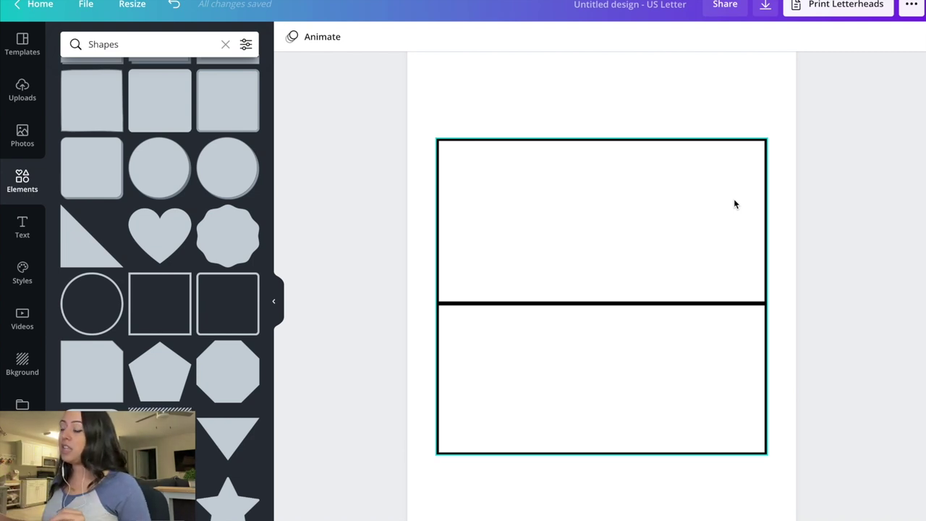
Find the hexagon outline among the shapes and add it to the page.
scroll(167, 266, "up", 3)
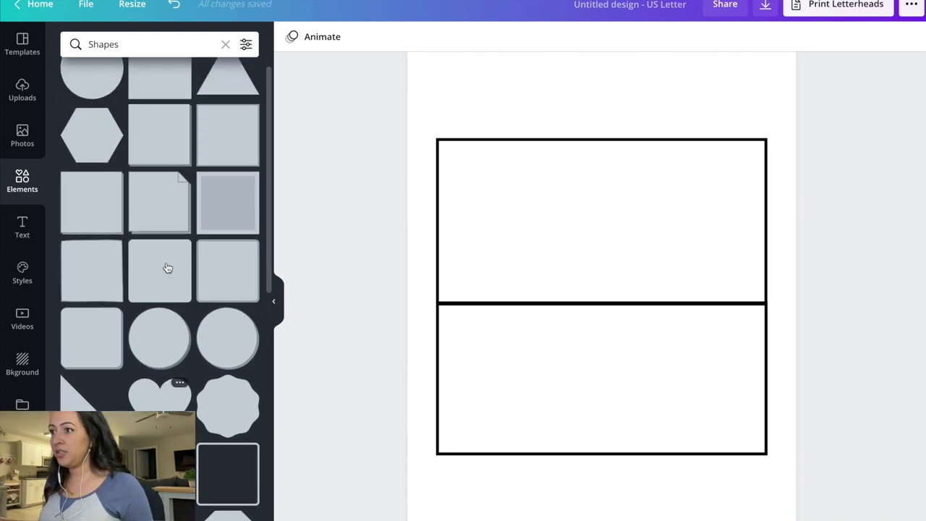
scroll(167, 267, "up", 2)
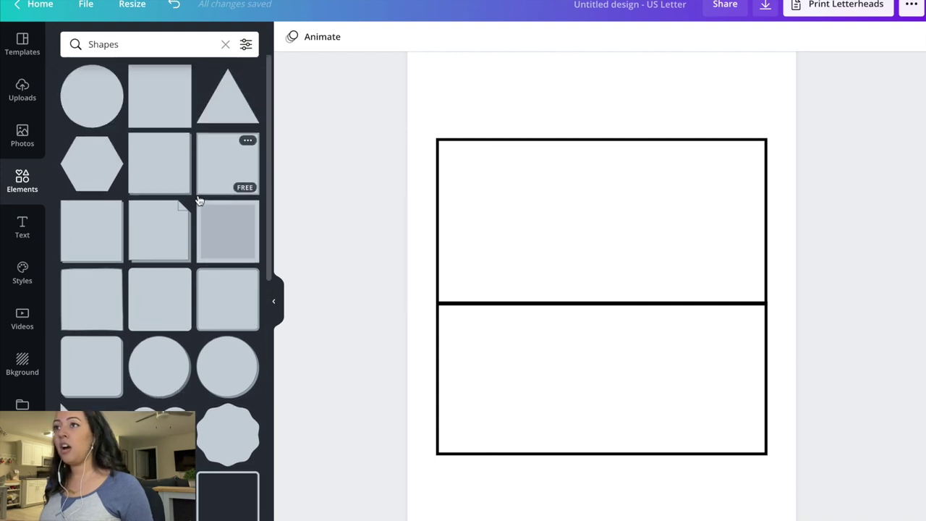
scroll(182, 220, "down", 10)
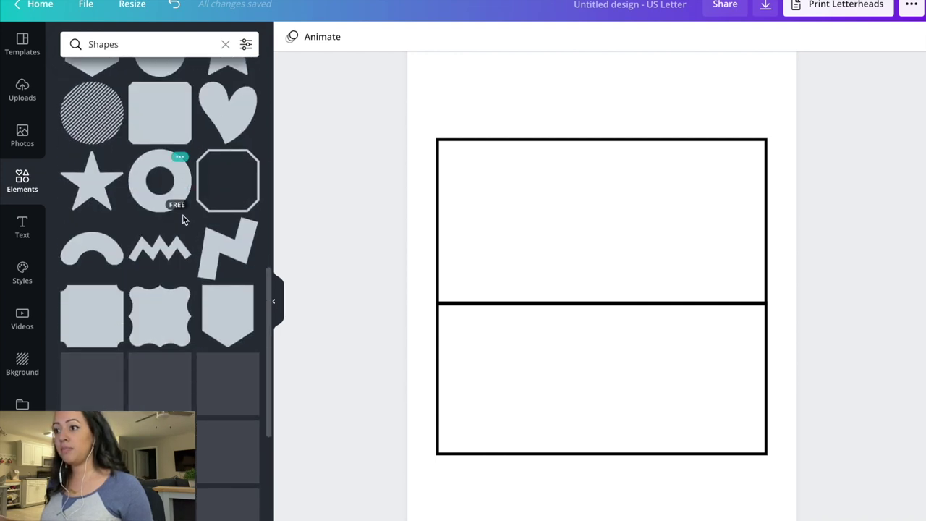
scroll(182, 219, "down", 5)
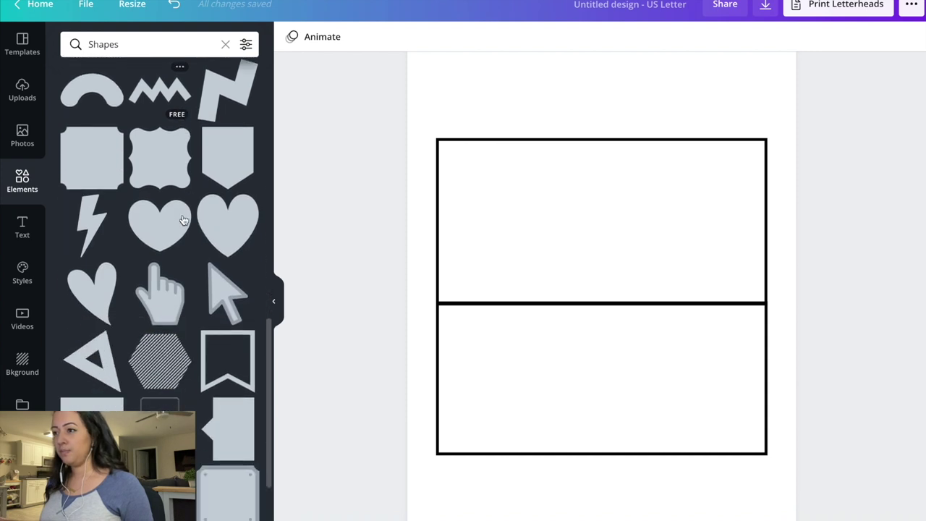
scroll(183, 219, "down", 10)
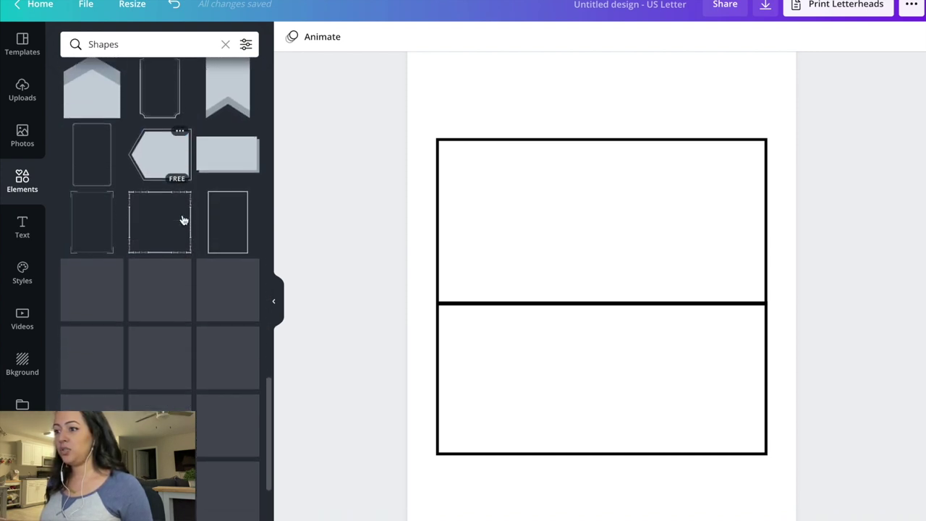
scroll(194, 391, "down", 7)
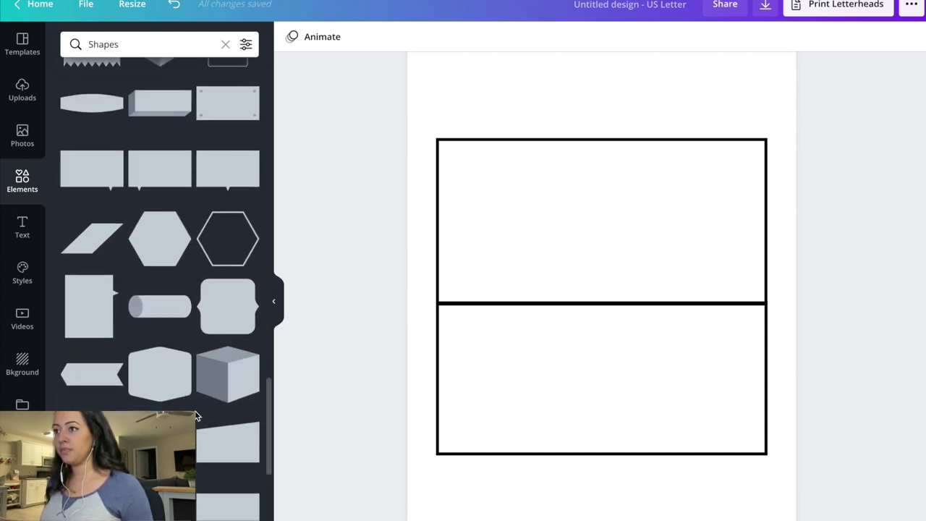
scroll(195, 416, "up", 2)
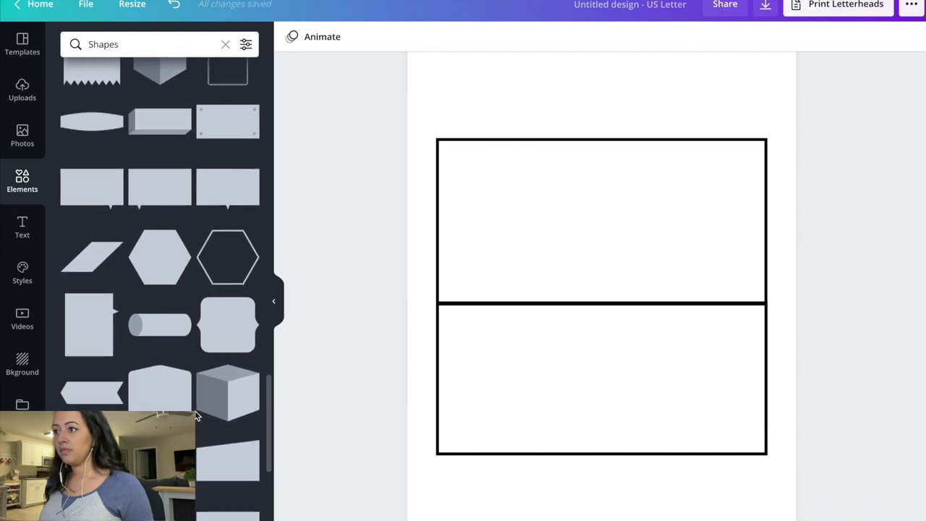
left_click(231, 261)
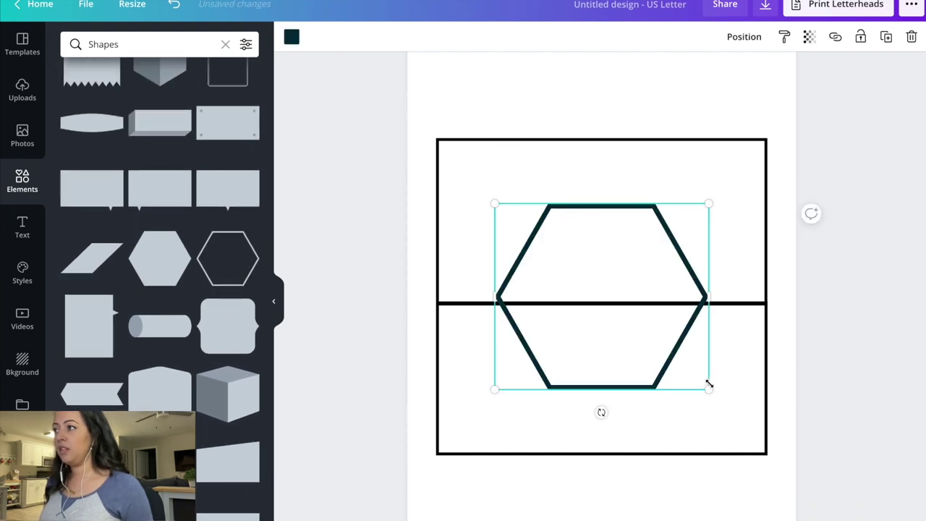
Shrink the hexagon, centre it vertically on the upper rectangle's top edge, and stretch it to the rectangle's full width.
left_click_drag(655, 336, 618, 252)
left_click_drag(661, 107, 597, 217)
left_click_drag(527, 198, 517, 126)
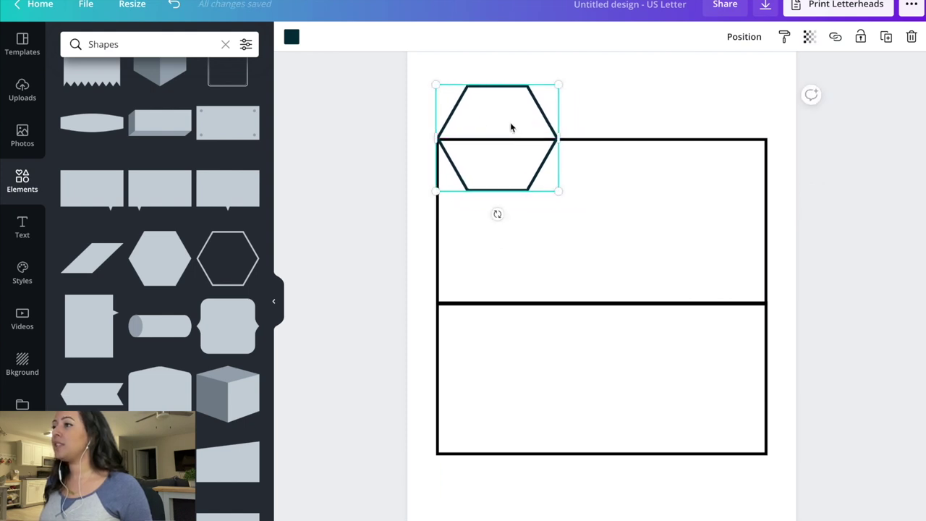
left_click_drag(554, 84, 574, 73)
left_click_drag(513, 103, 512, 110)
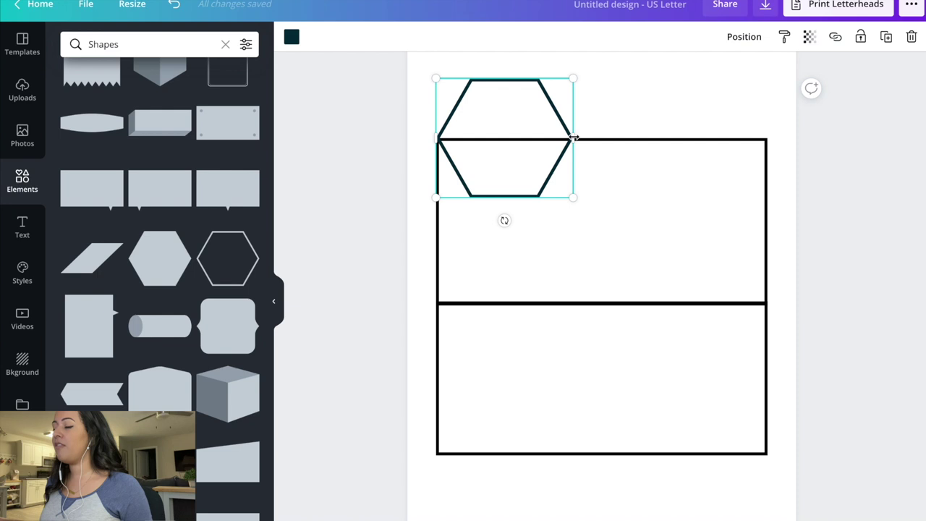
left_click_drag(574, 137, 770, 136)
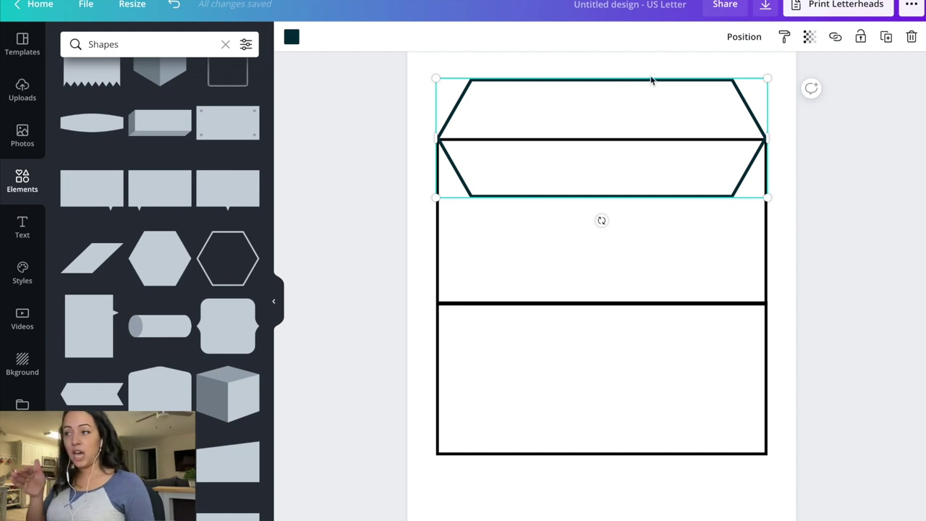
Recolour the stretched hexagon outline with the light pink brand color and deselect it.
left_click(291, 36)
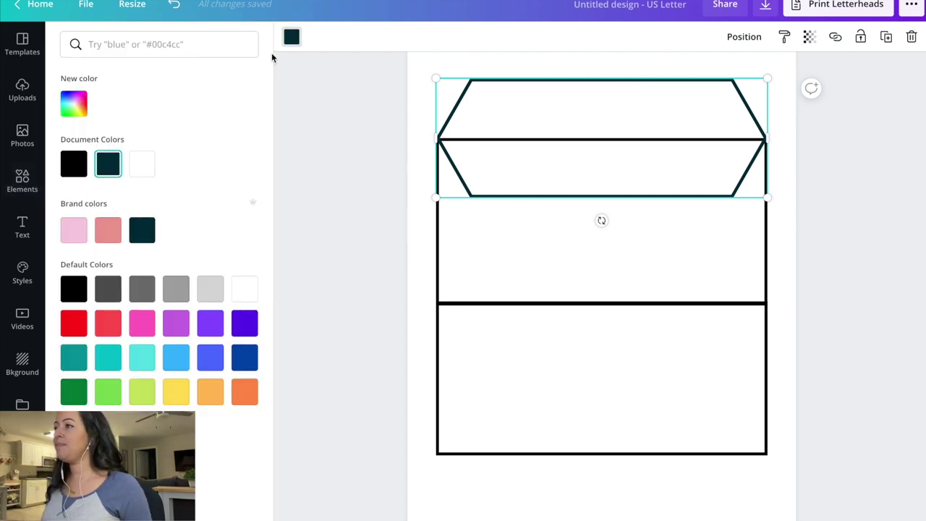
left_click(73, 230)
left_click(362, 109)
left_click(363, 112)
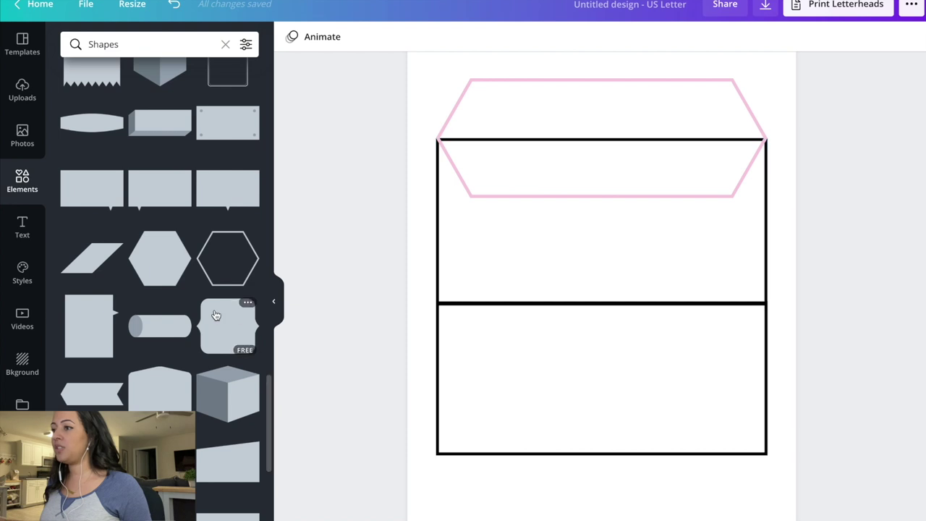
Find the square outline with cut corners among the shapes and add it to the page.
scroll(215, 312, "down", 6)
scroll(215, 315, "down", 5)
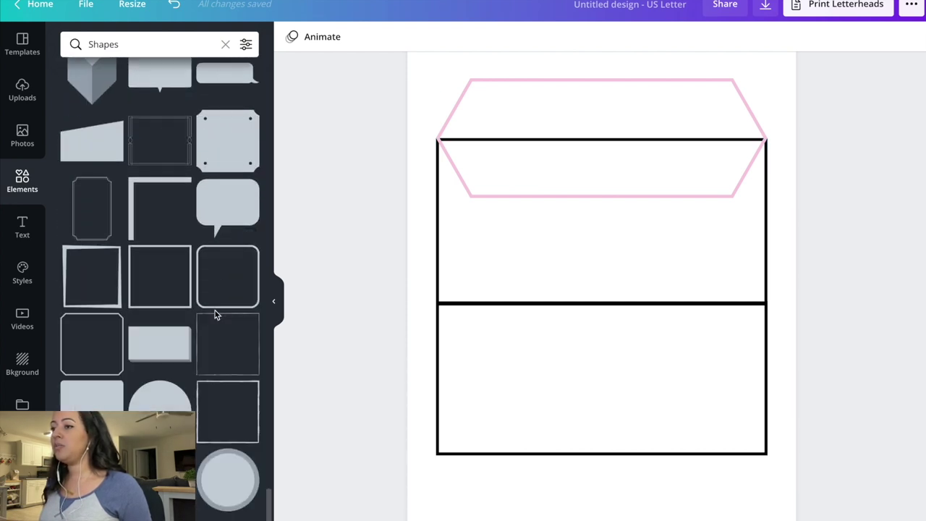
scroll(215, 313, "down", 8)
scroll(215, 316, "up", 2)
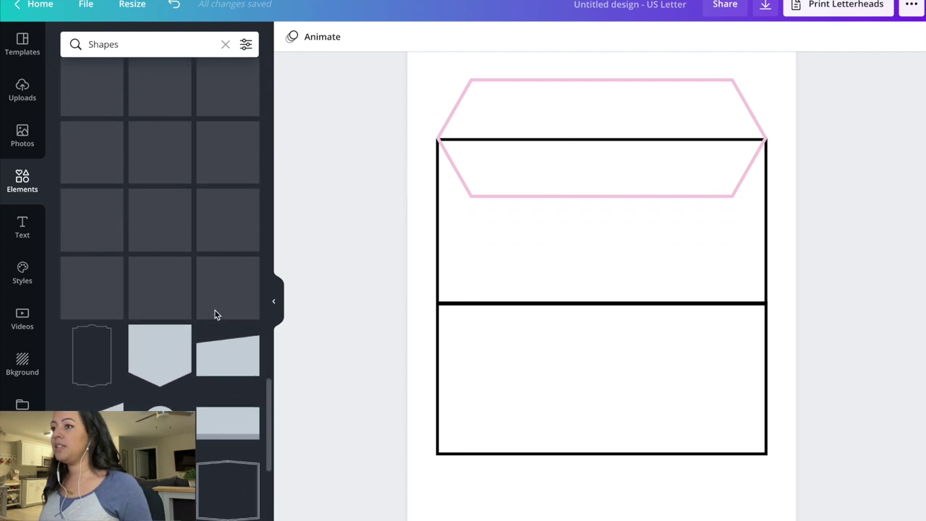
scroll(179, 327, "up", 10)
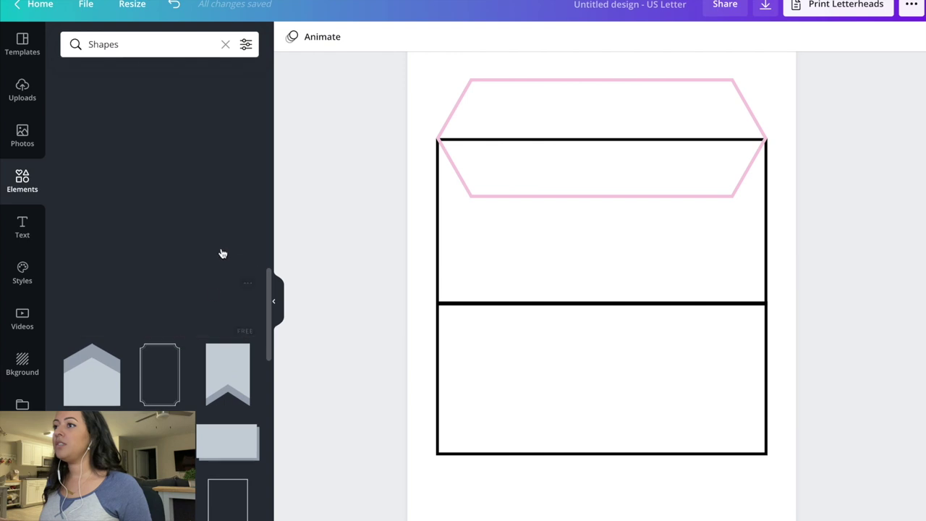
scroll(221, 306, "up", 5)
scroll(220, 305, "up", 4)
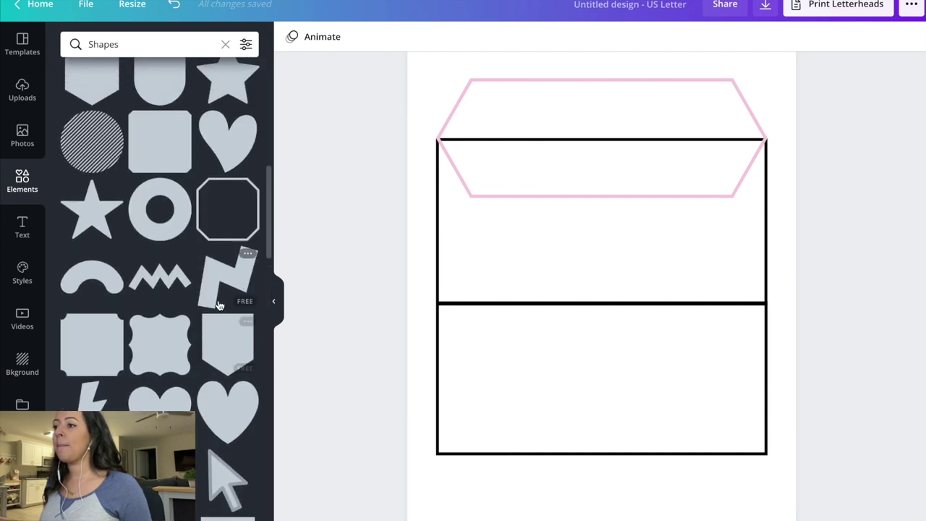
left_click(233, 257)
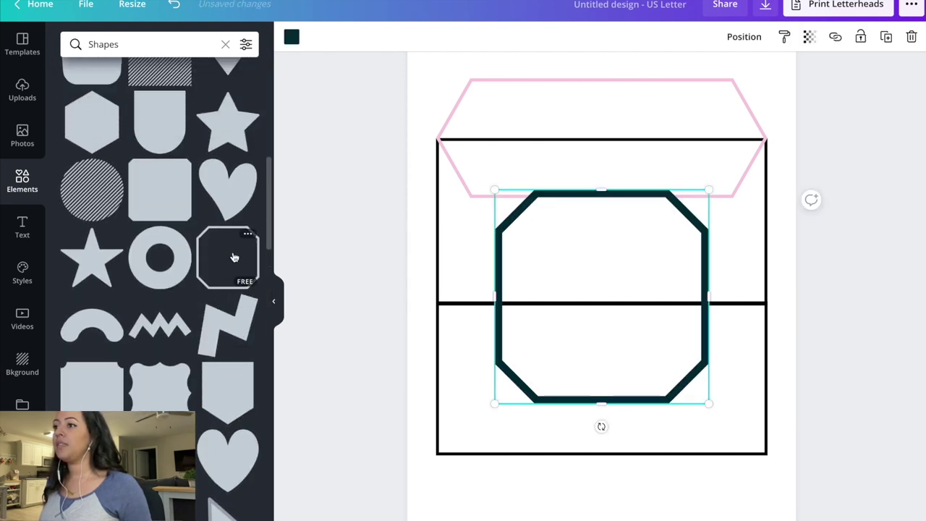
Shrink the cut-corner outline, align it with the upper rectangle's top-left corner, and extend its left side to the page edge.
left_click_drag(711, 188, 589, 293)
mouse_move(572, 373)
left_mouse_down()
mouse_move(488, 215)
mouse_move(494, 294)
mouse_move(570, 371)
left_mouse_up()
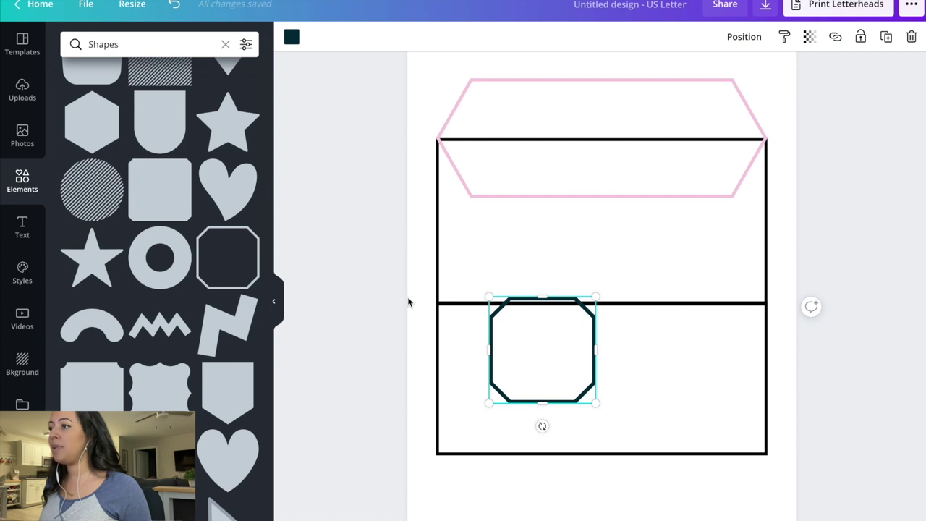
left_click_drag(538, 320, 459, 167)
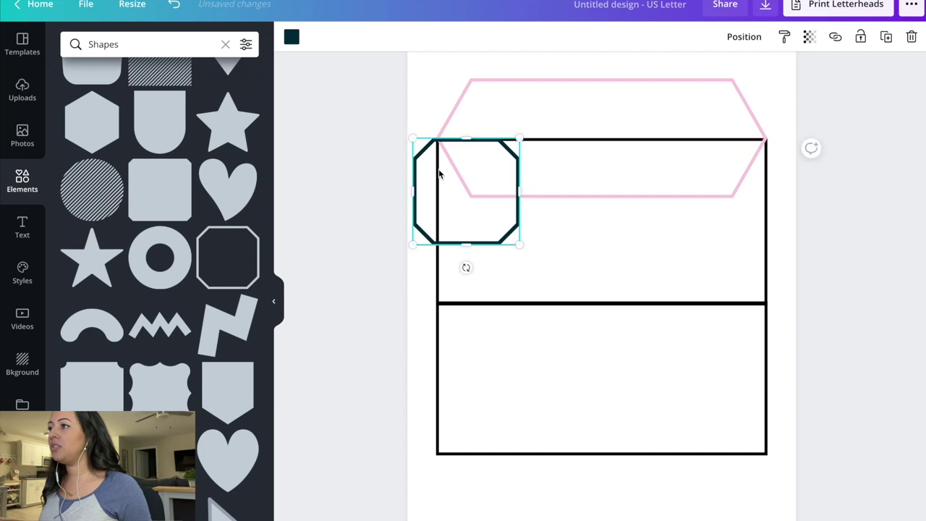
left_click_drag(414, 190, 406, 190)
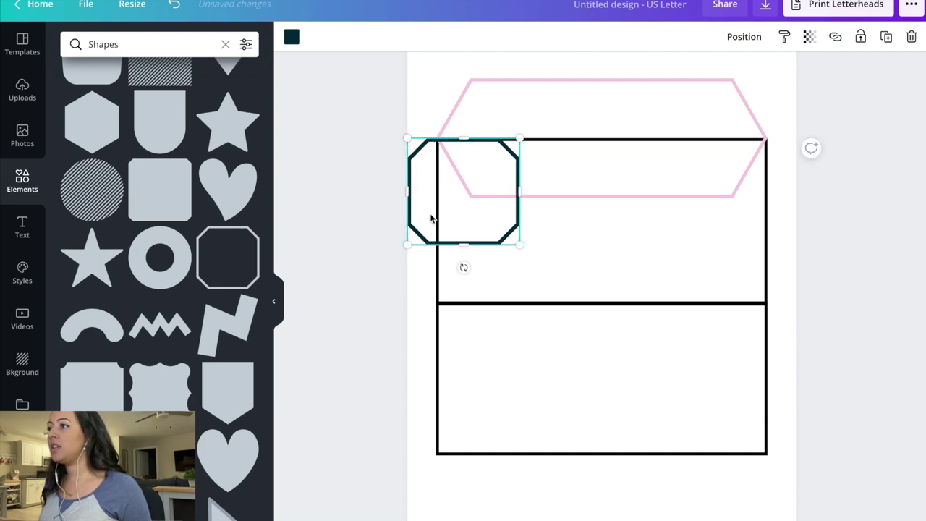
Stretch the cut-corner outline to roughly the upper rectangle's height while keeping its left side at the page edge.
left_click_drag(464, 245, 457, 301)
left_click_drag(519, 219, 542, 219)
left_click_drag(513, 246, 521, 242)
left_click_drag(420, 220, 410, 220)
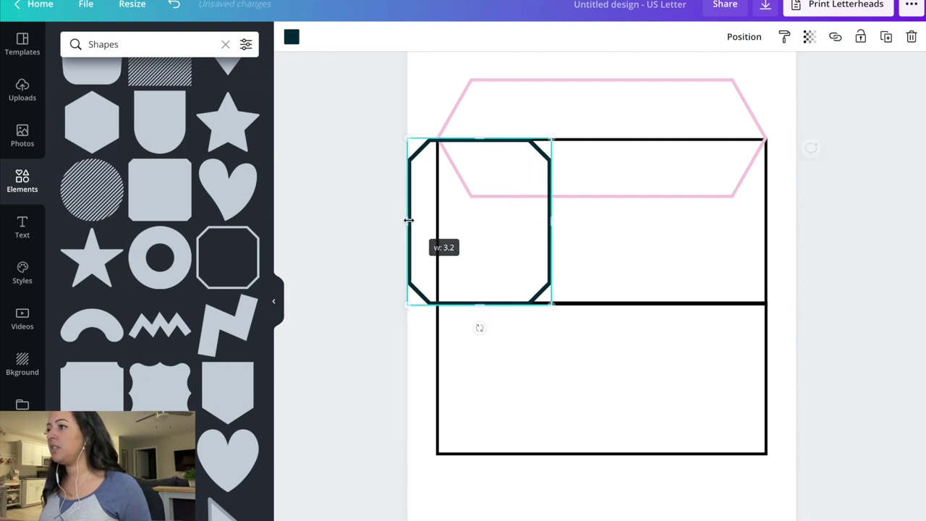
left_click_drag(557, 142, 516, 197)
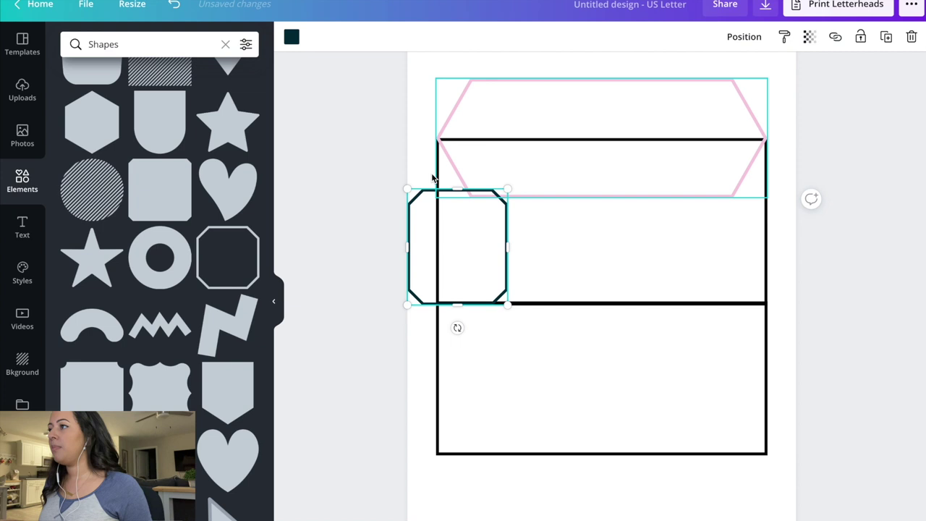
left_click_drag(408, 187, 395, 140)
left_click_drag(453, 196, 493, 196)
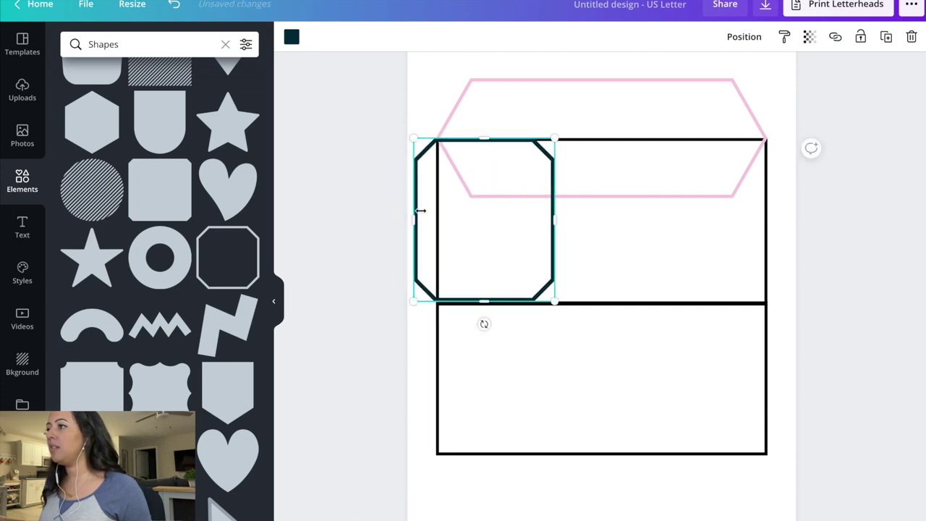
left_click_drag(413, 217, 458, 221)
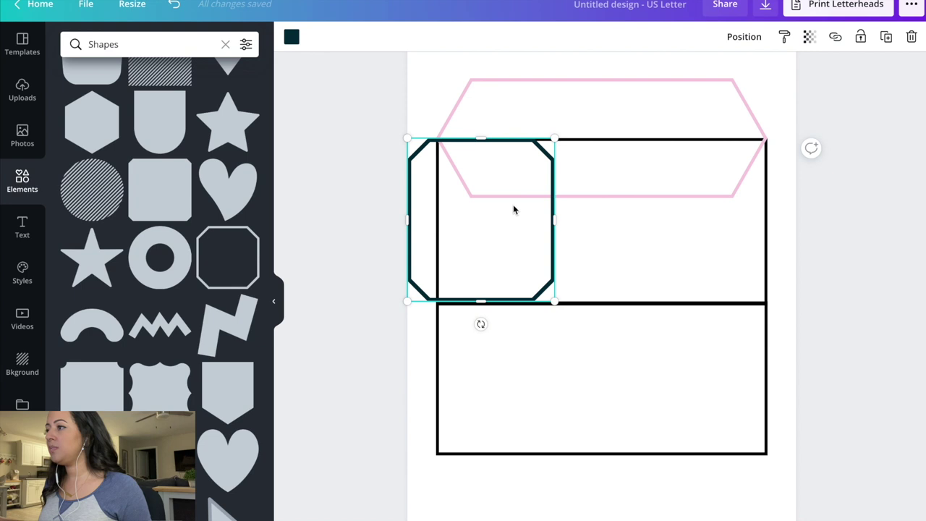
Enlarge the cut-corner outline, fit its height to the upper rectangle, and stretch it across the full page width.
left_click_drag(555, 304, 661, 384)
left_click_drag(593, 260, 592, 221)
left_click_drag(523, 100, 522, 133)
left_click_drag(524, 361, 524, 304)
left_click_drag(641, 223, 800, 225)
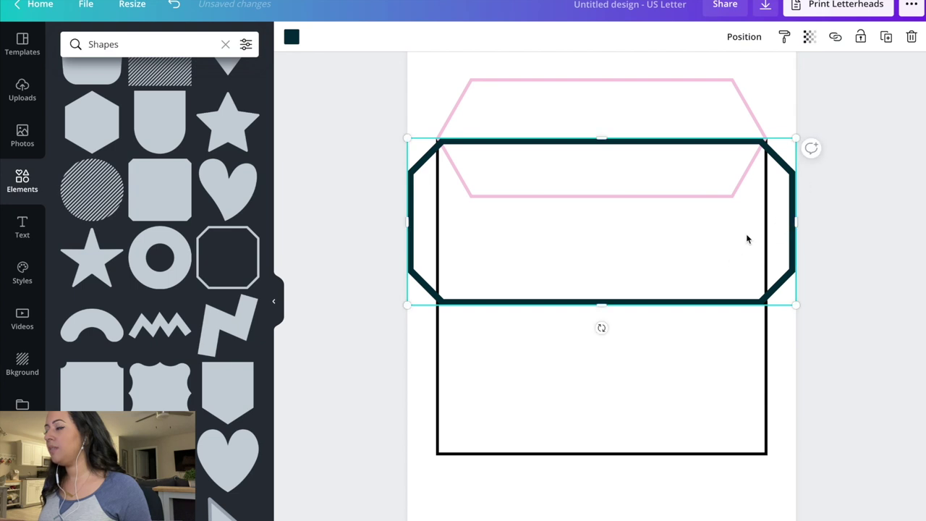
Recolour the cut-corner outline with the same light pink as the hexagon.
left_click(291, 36)
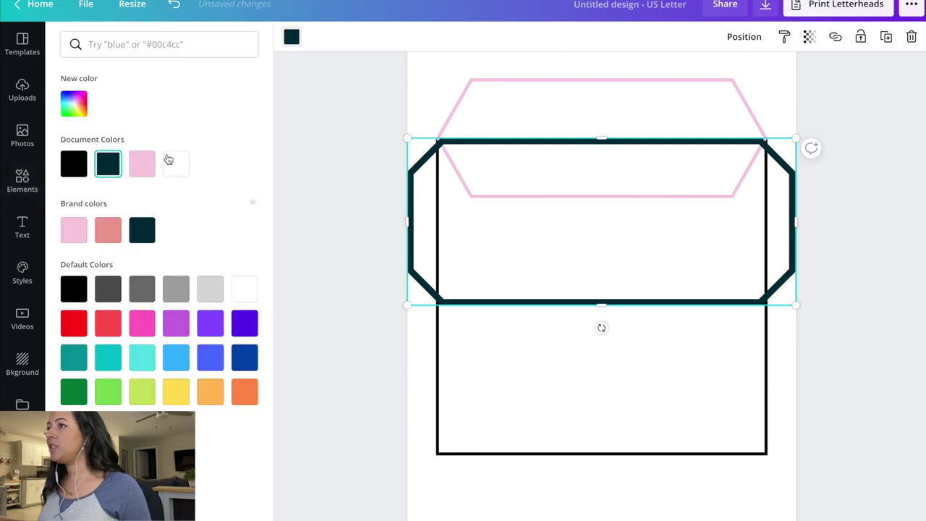
left_click(142, 163)
left_click(304, 190)
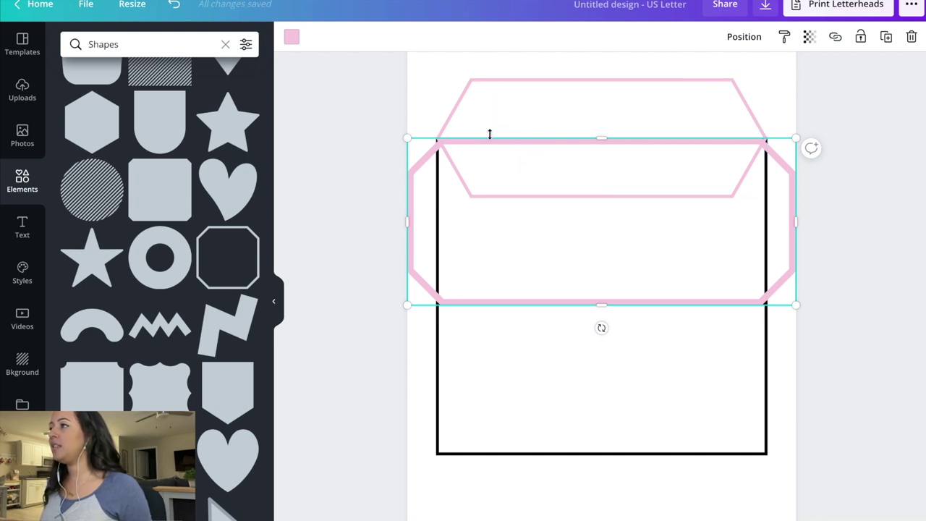
Clear the shapes search, add a plain solid line to the page, and colour it black.
left_click(225, 46)
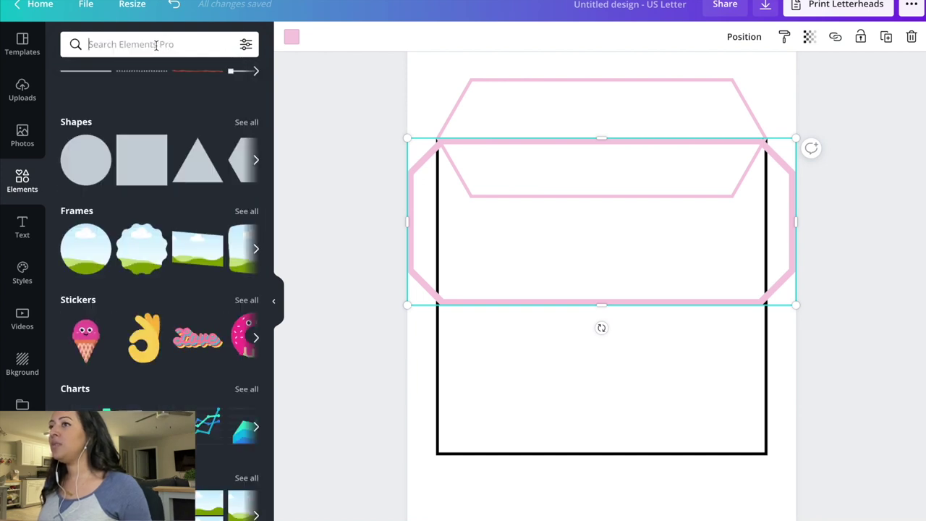
scroll(94, 78, "up", 1)
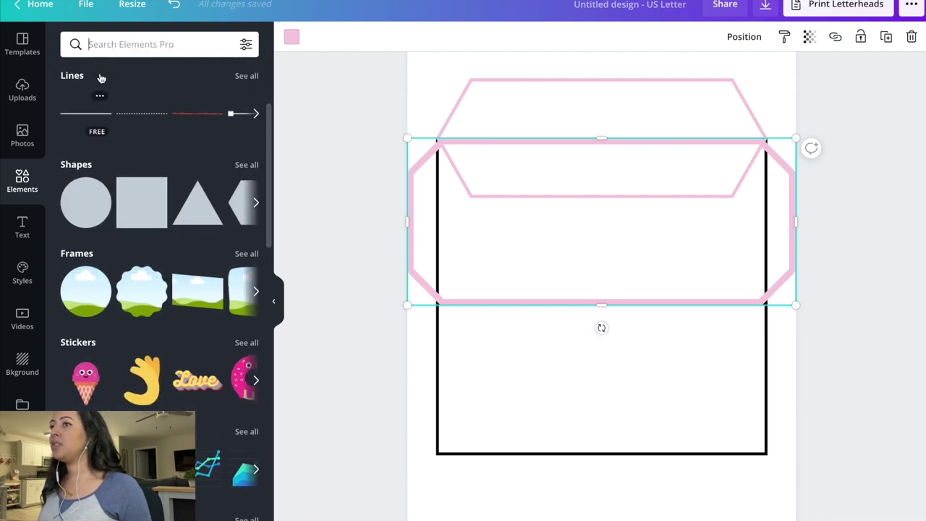
left_click(84, 114)
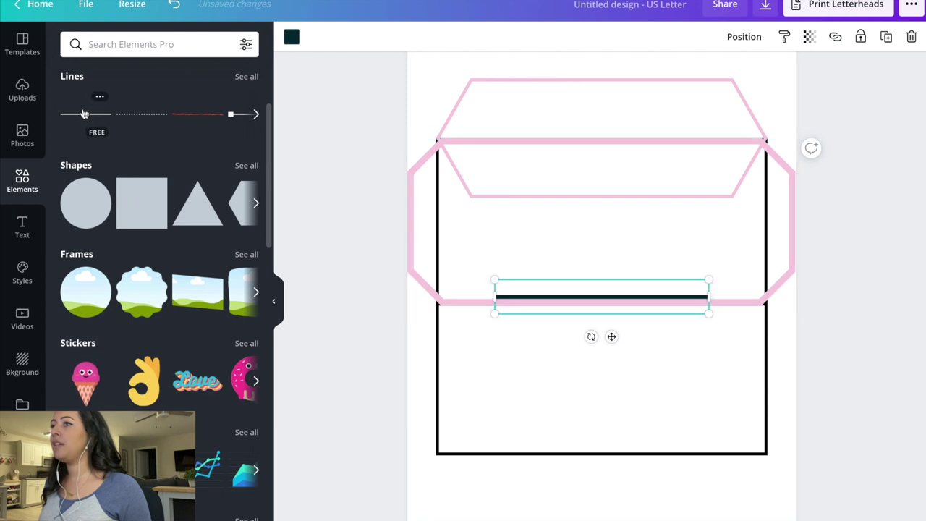
left_click(292, 37)
left_click(72, 169)
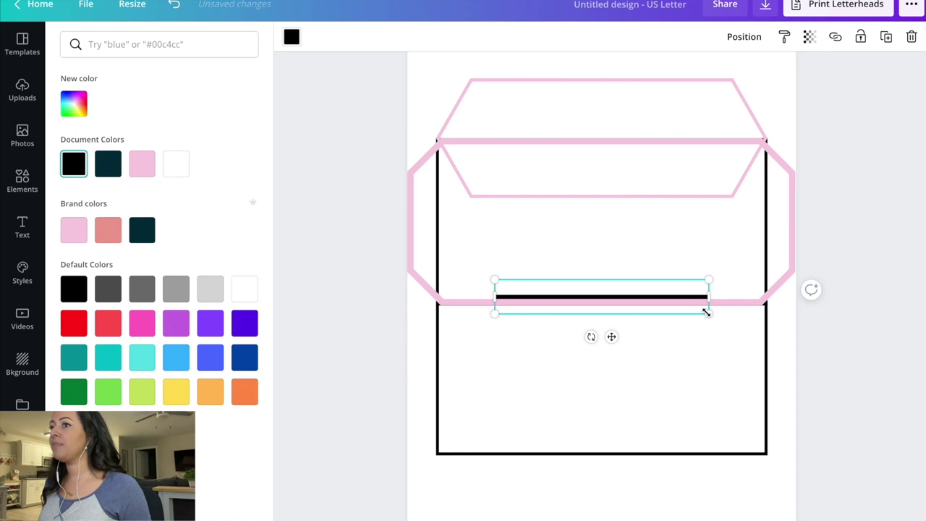
Rotate and shorten the black line so it covers the hexagon's upper-left slanted edge.
left_click_drag(665, 291, 654, 248)
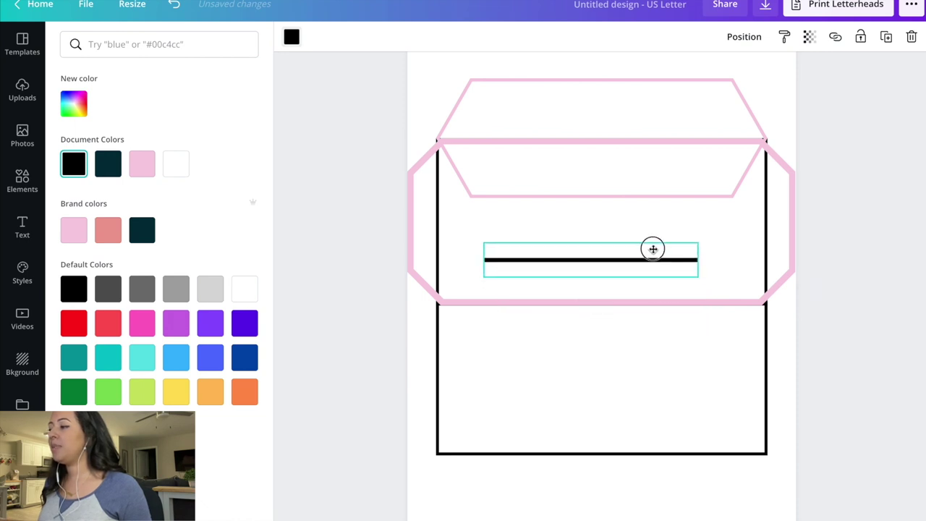
left_click_drag(590, 302, 627, 293)
left_click_drag(638, 176, 594, 246)
left_click_drag(569, 287, 473, 92)
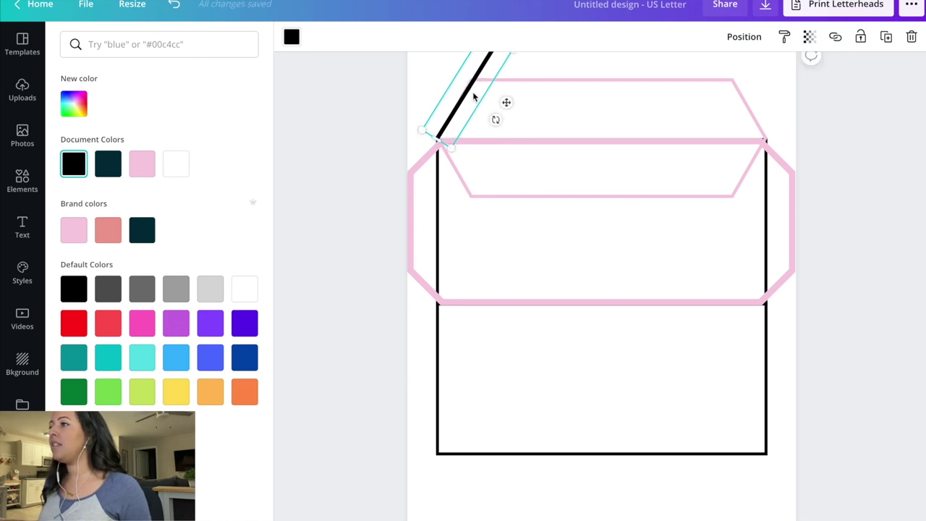
scroll(474, 96, "up", 2)
left_click_drag(498, 77, 479, 120)
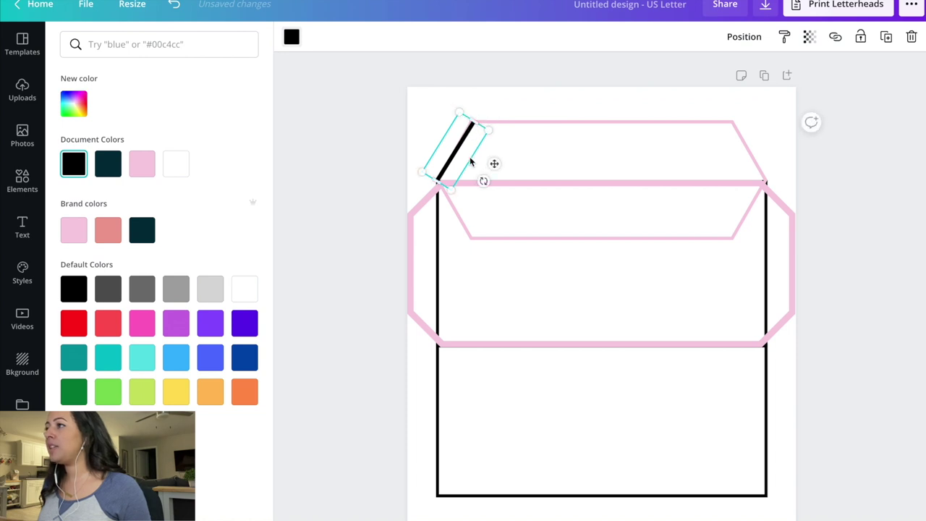
left_click_drag(486, 179, 488, 180)
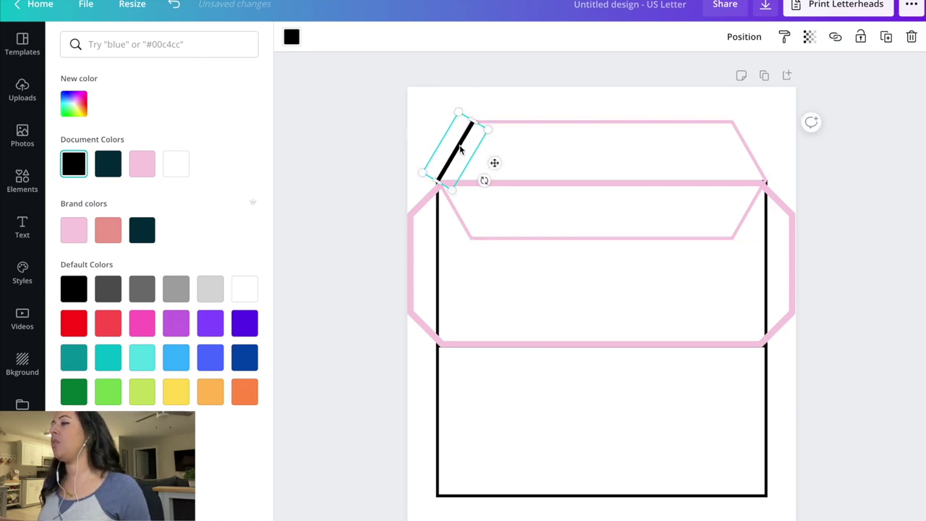
Duplicate the slanted line and rotate the copy to cover the hexagon's upper-right slanted edge.
left_click(886, 37)
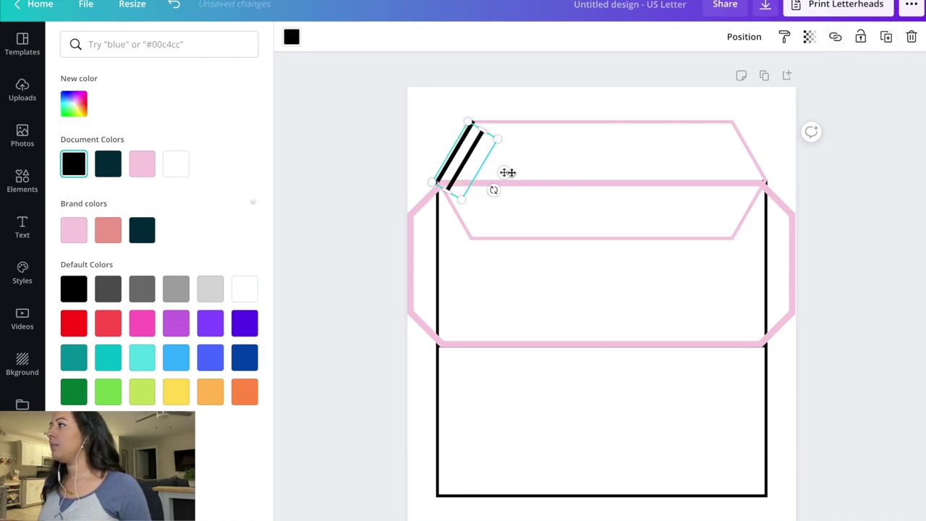
left_click_drag(505, 175, 793, 138)
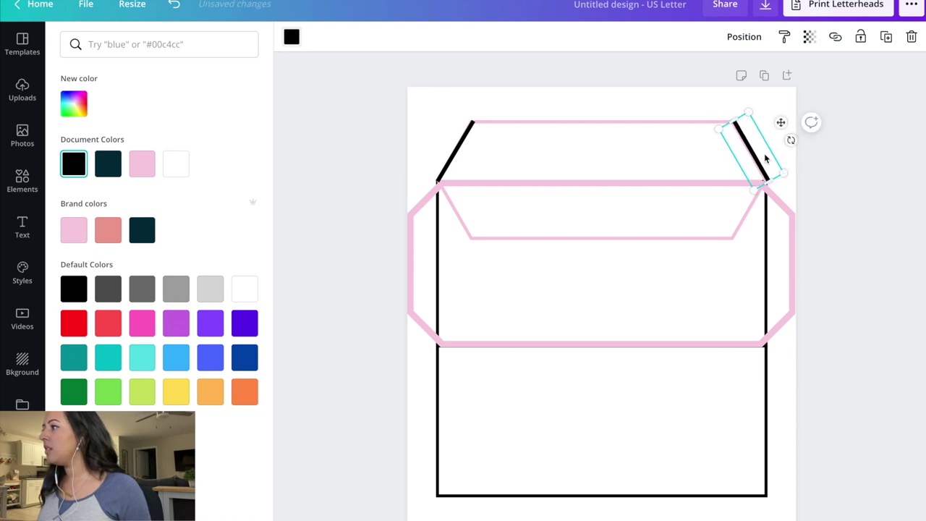
left_click_drag(756, 163, 755, 155)
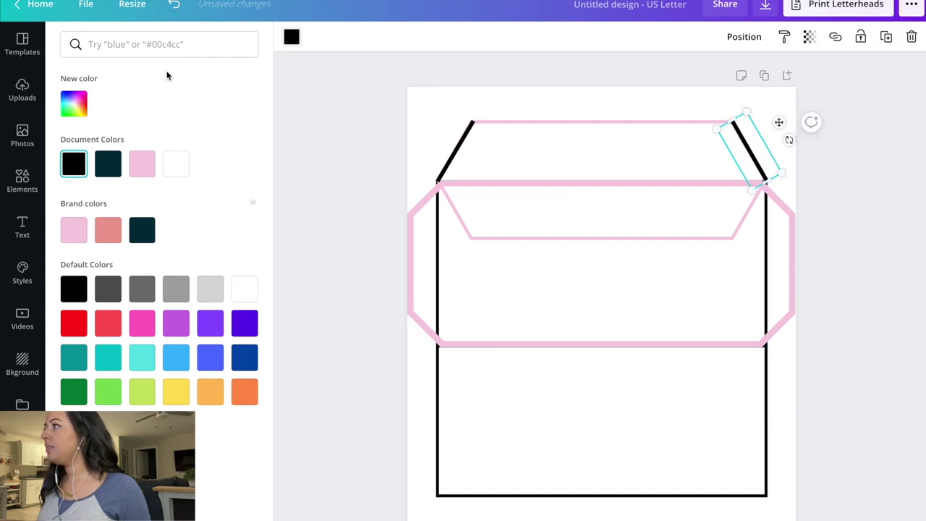
Add another solid line in black and fit it along the hexagon's top edge between the two slanted lines.
left_click(22, 181)
left_click(86, 114)
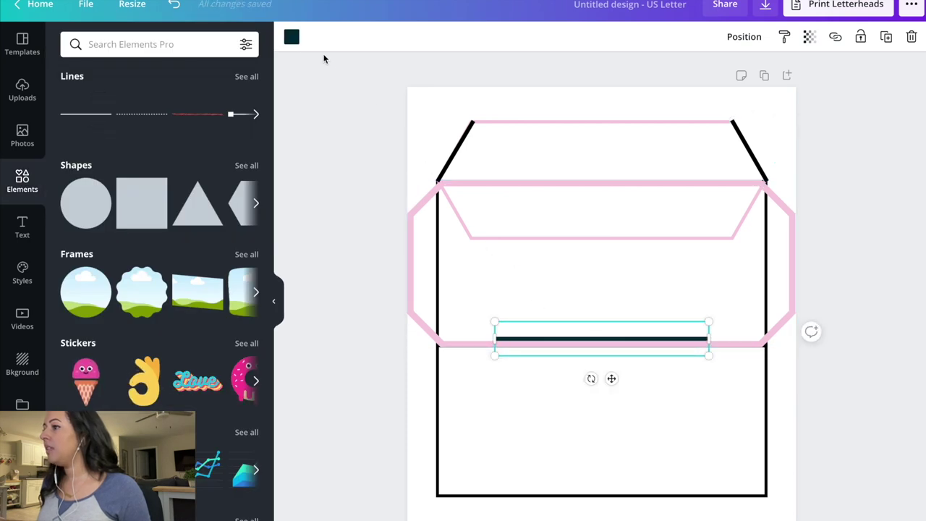
left_click(292, 37)
left_click(74, 163)
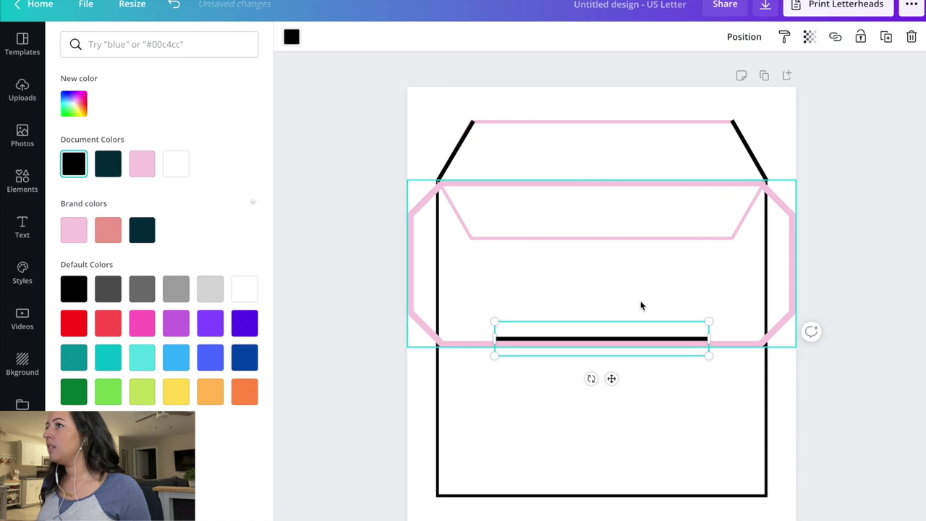
left_click_drag(691, 345, 733, 127)
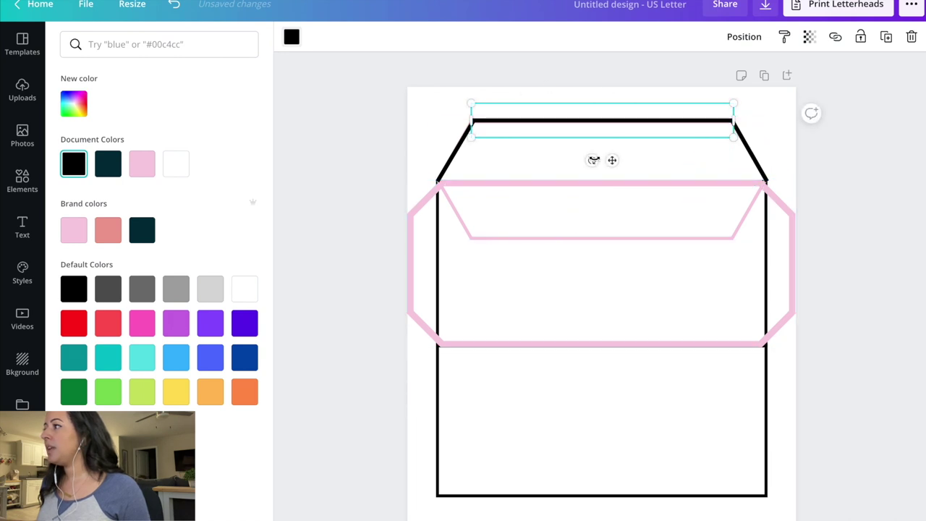
Delete the pink hexagon guide and fine-tune the top flap's left slanted line so it meets the adjoining corners.
left_click(534, 166)
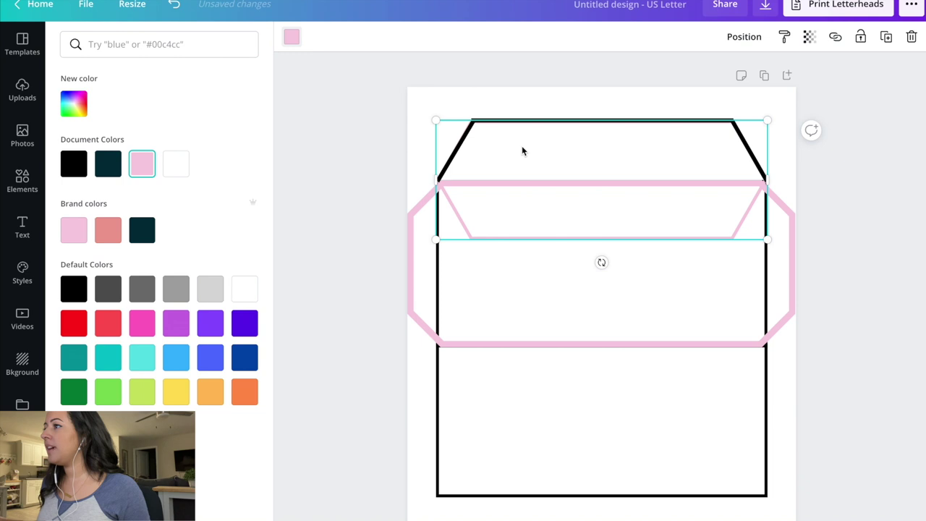
key("Delete")
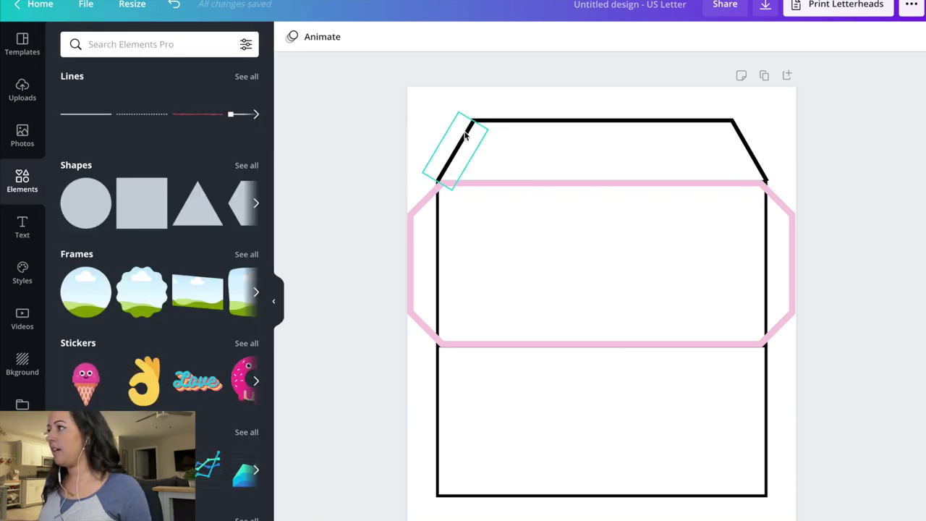
left_click(466, 151)
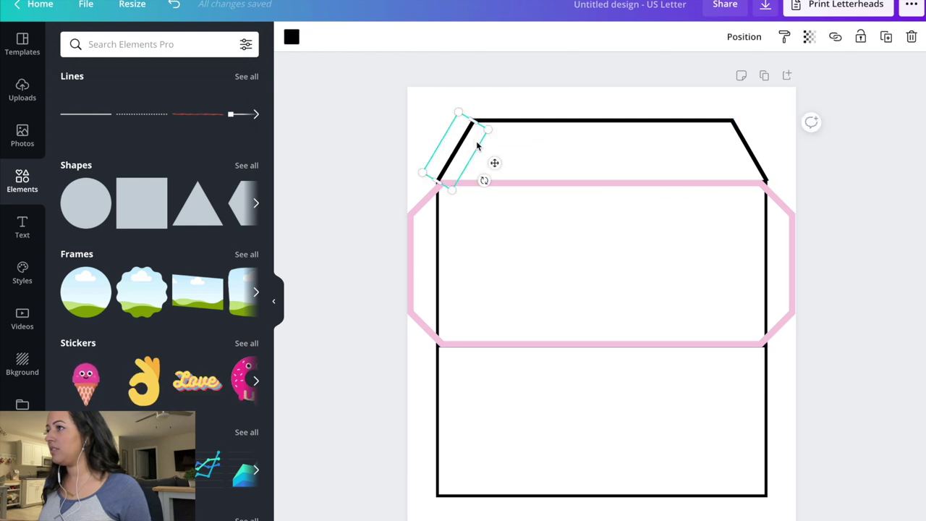
left_click_drag(489, 182, 492, 157)
left_click(395, 121)
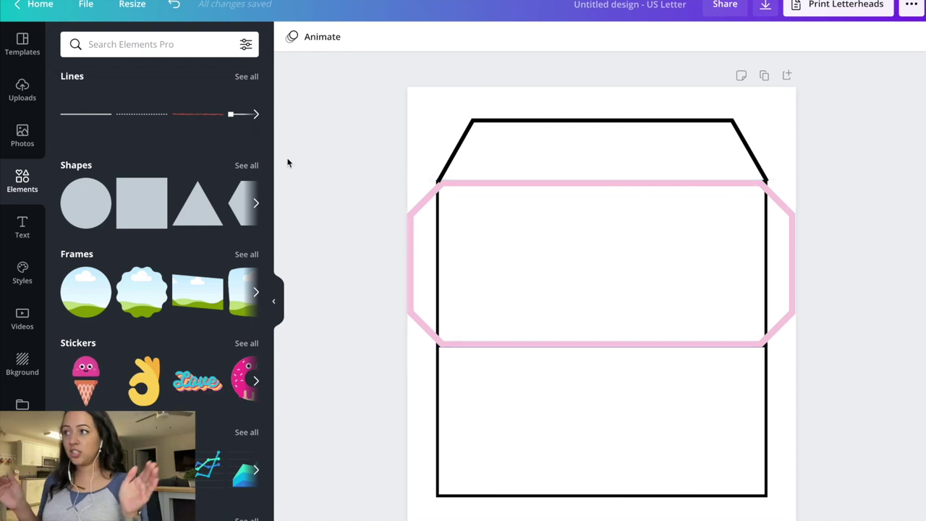
Duplicate the top flap's left slanted line, then rotate, shorten and fit the copy along the pink octagon's upper-left angled edge.
left_click(464, 160)
left_click(886, 38)
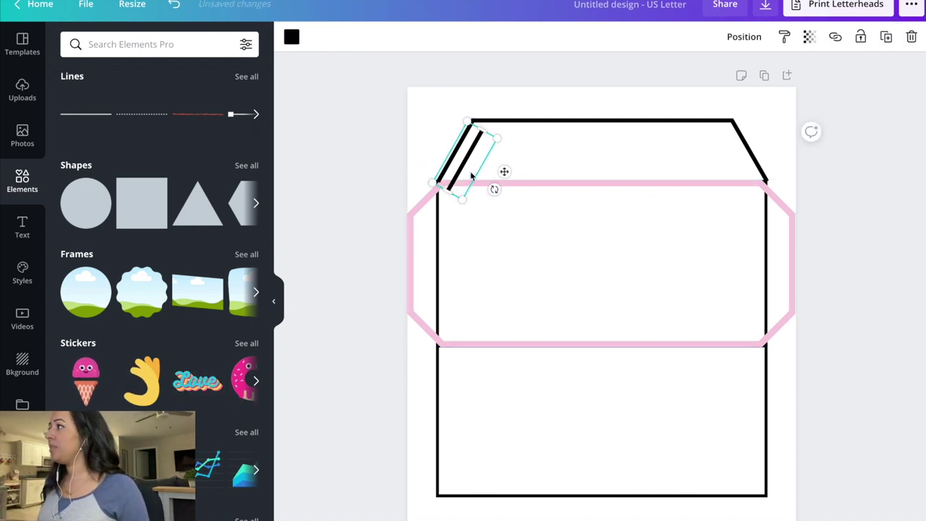
left_click_drag(503, 171, 469, 212)
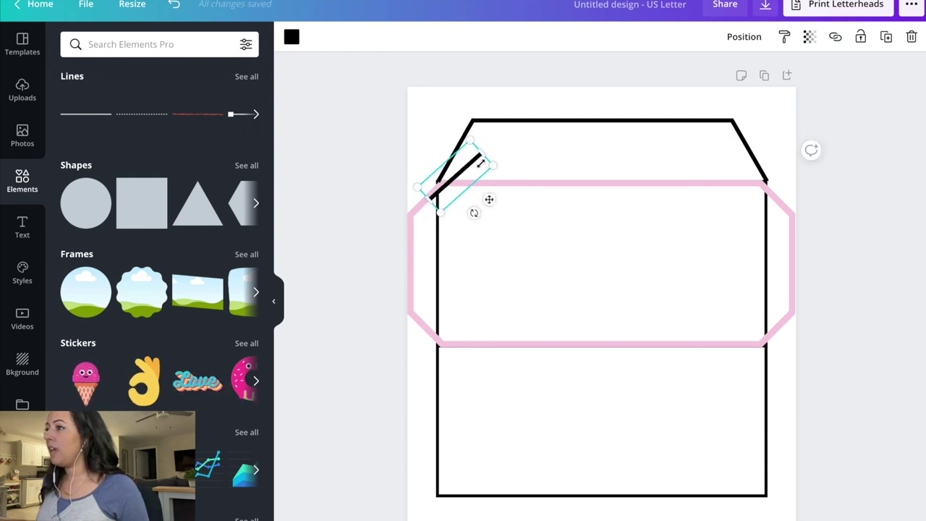
left_click_drag(483, 150, 444, 186)
left_click_drag(475, 207, 454, 212)
left_click_drag(439, 178, 439, 178)
Duplicate the short slanted line and rotate the copy to fit the pink octagon's lower-left angled edge.
key("ctrl+d")
left_click_drag(465, 221, 463, 330)
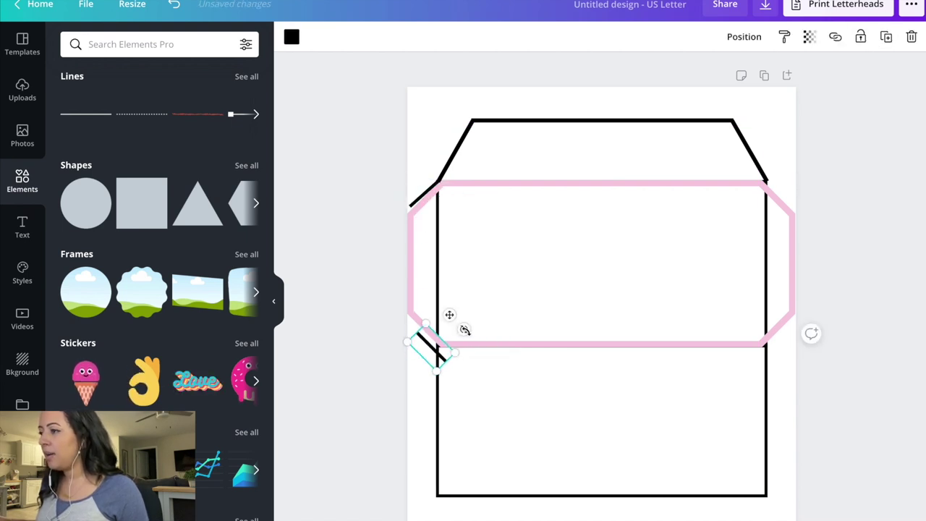
left_click_drag(462, 330, 443, 298)
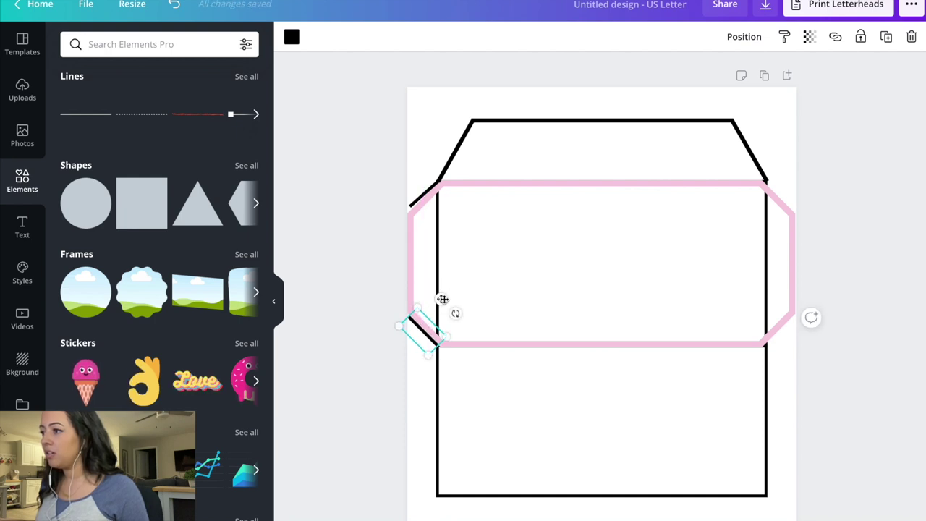
left_click(436, 297)
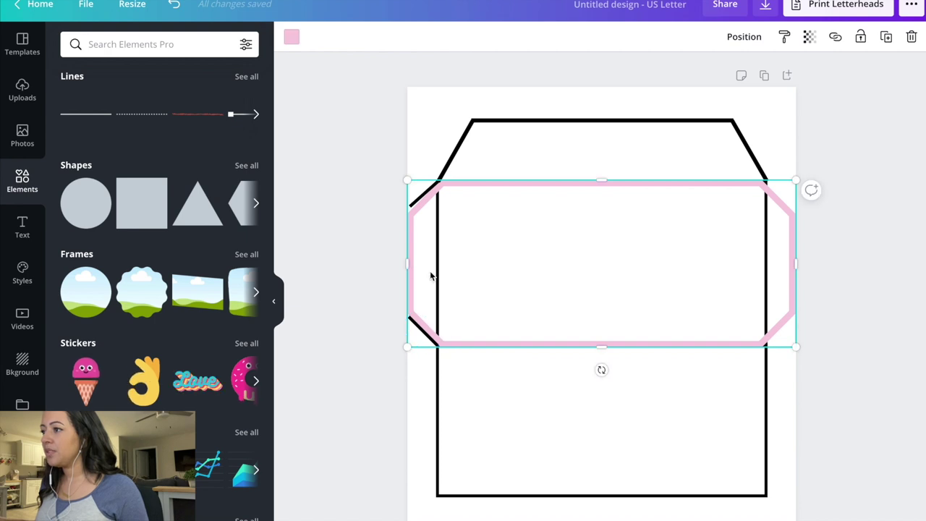
left_click(427, 339)
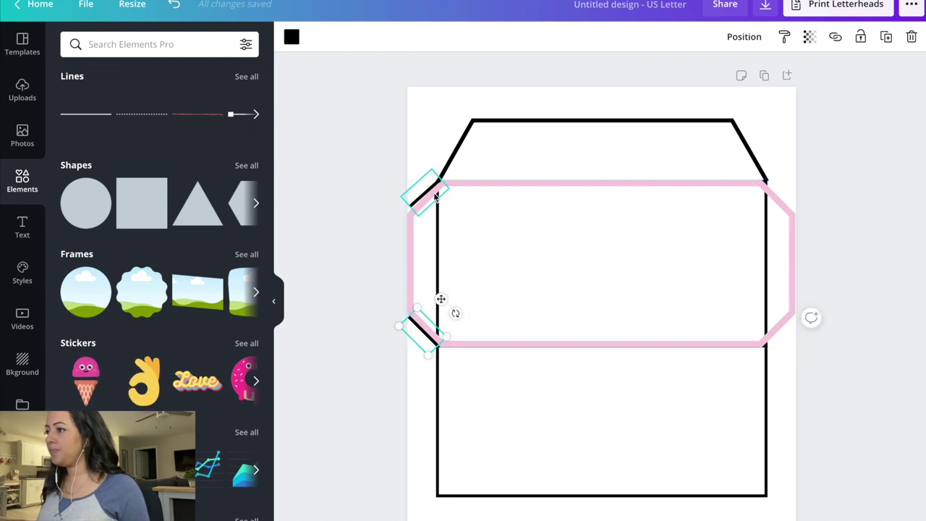
Place rotated copies of the short line on the octagon's lower-right and upper-right angled edges, and delete the pink guide.
left_click_drag(442, 300, 702, 269)
left_click_drag(723, 311, 747, 314)
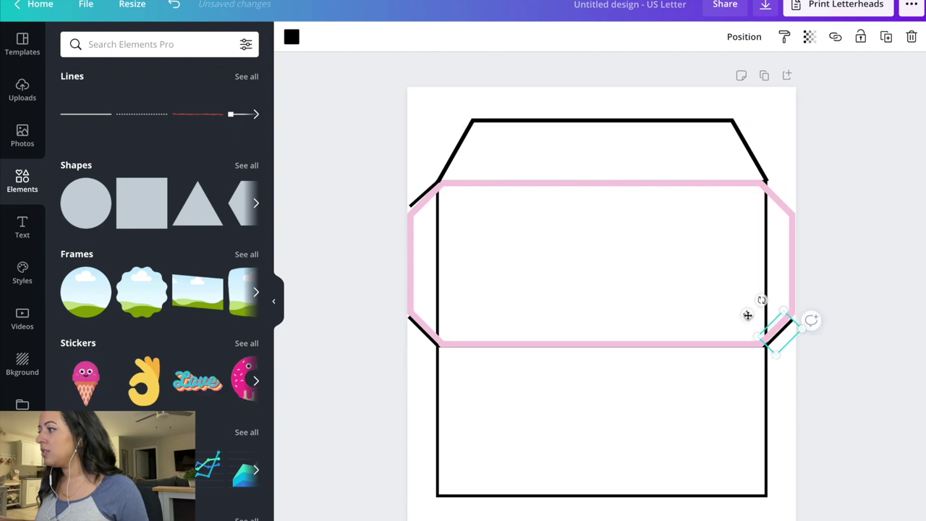
left_click(887, 40)
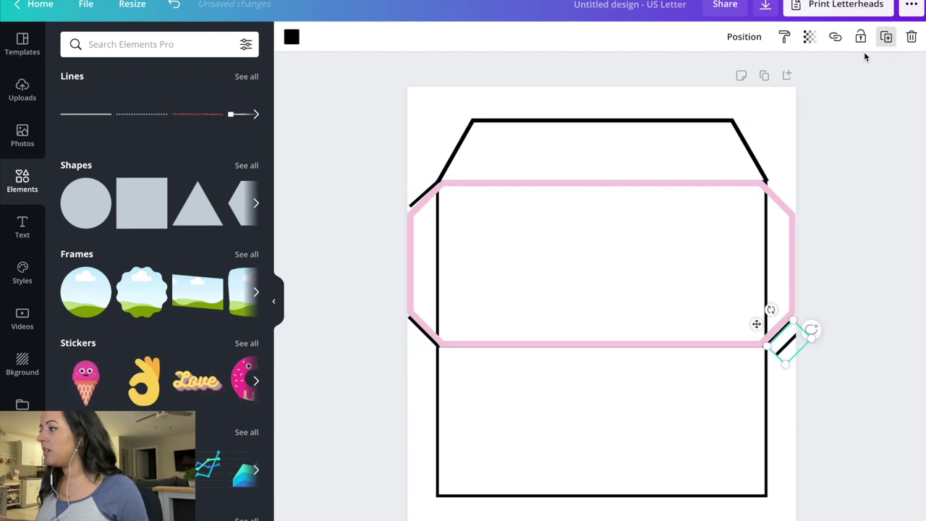
left_click_drag(757, 324, 762, 224)
left_click(793, 237)
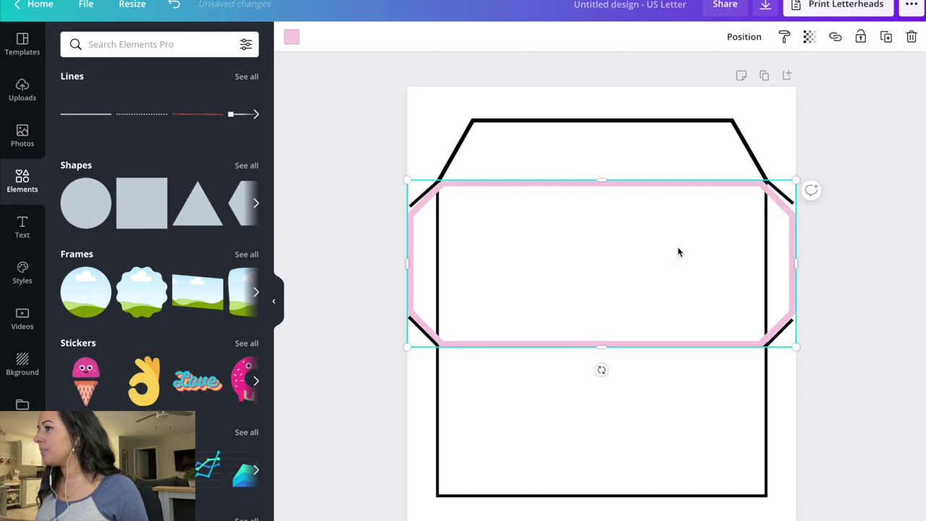
key("Delete")
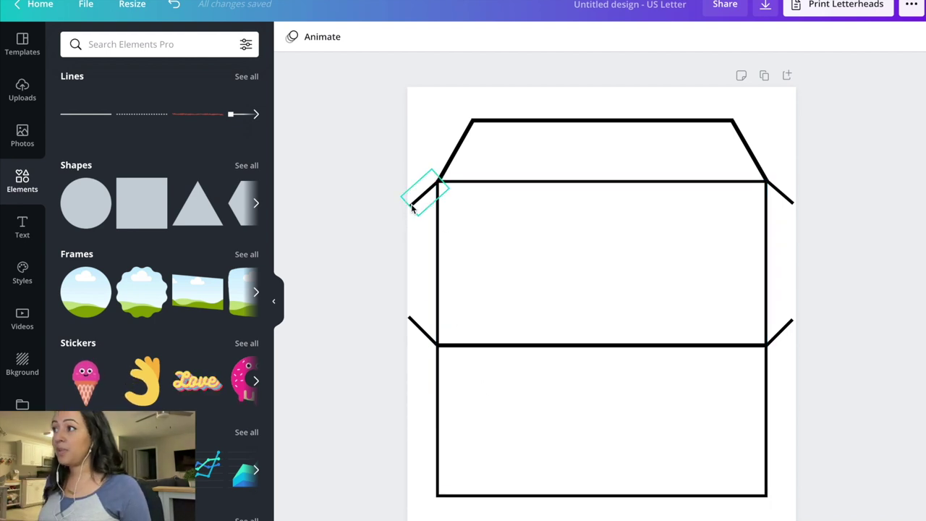
Add another plain solid line to the page and colour it black.
left_click(91, 114)
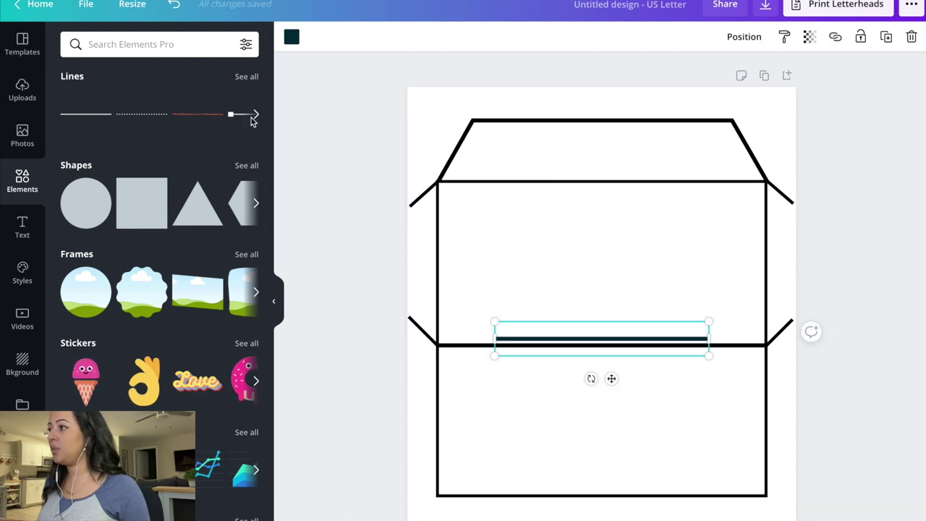
left_click(292, 37)
left_click(79, 172)
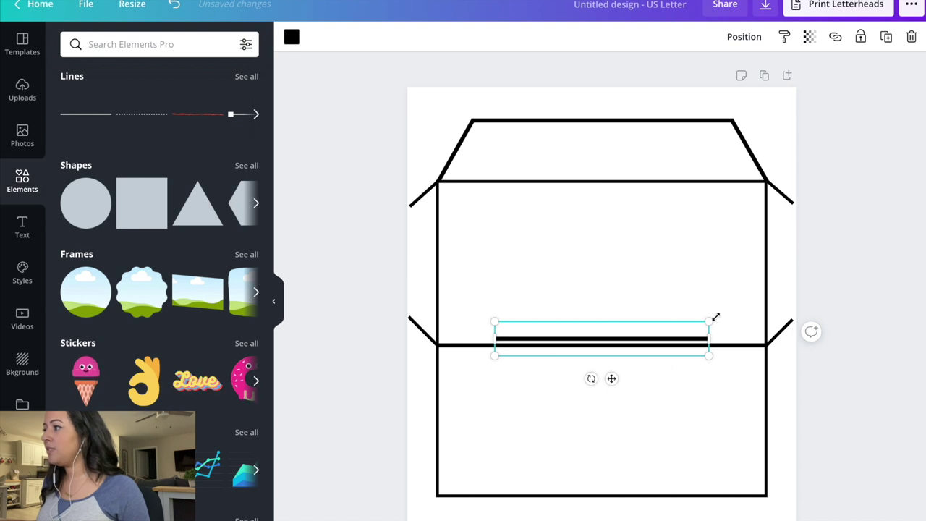
Shorten the black line, rotate it vertical and fit it between the left flap's two slanted lines as its outer edge.
left_click_drag(708, 322, 679, 325)
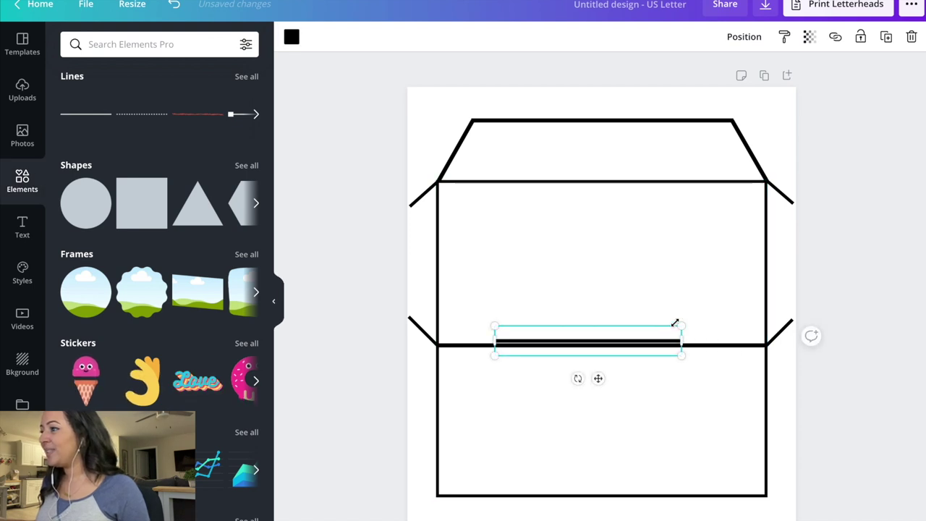
left_click_drag(579, 379, 646, 348)
left_click_drag(589, 248, 587, 326)
left_click_drag(591, 425, 412, 293)
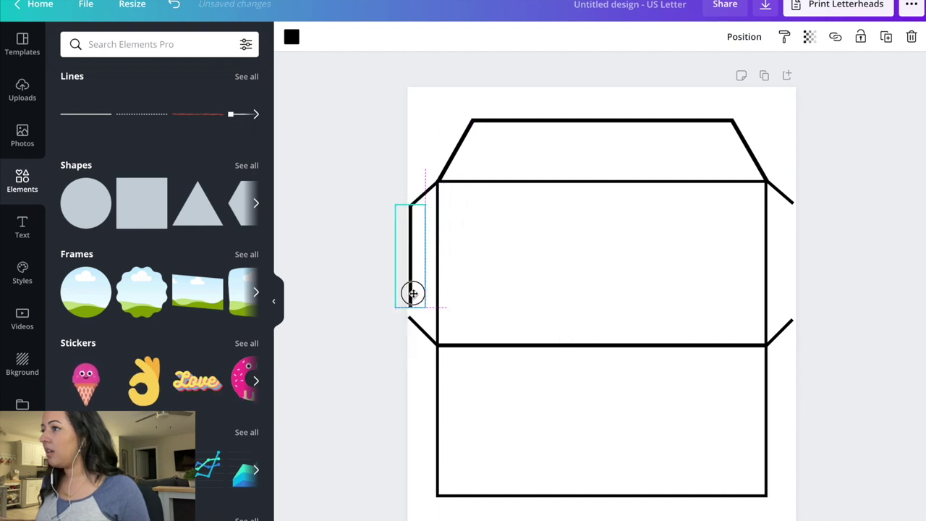
left_click_drag(409, 306, 409, 315)
left_click_drag(409, 205, 409, 206)
left_click(366, 207)
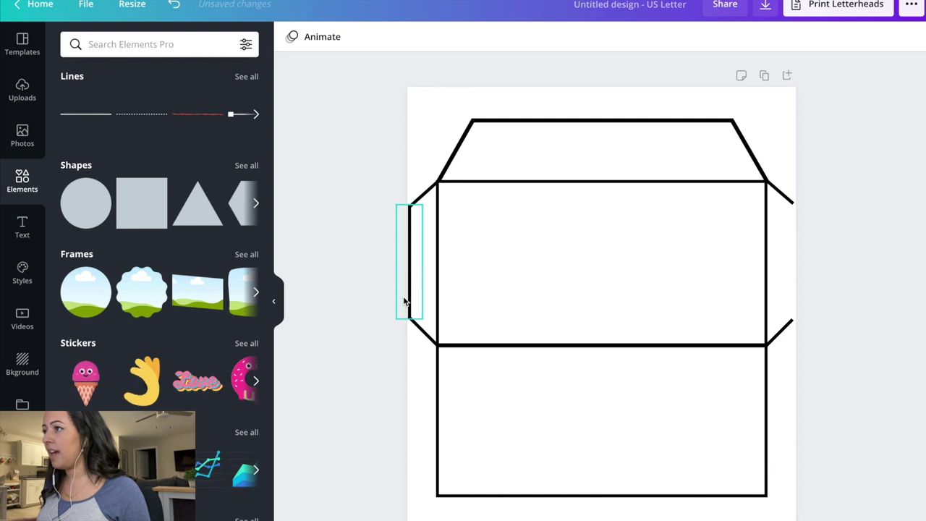
left_click(411, 228)
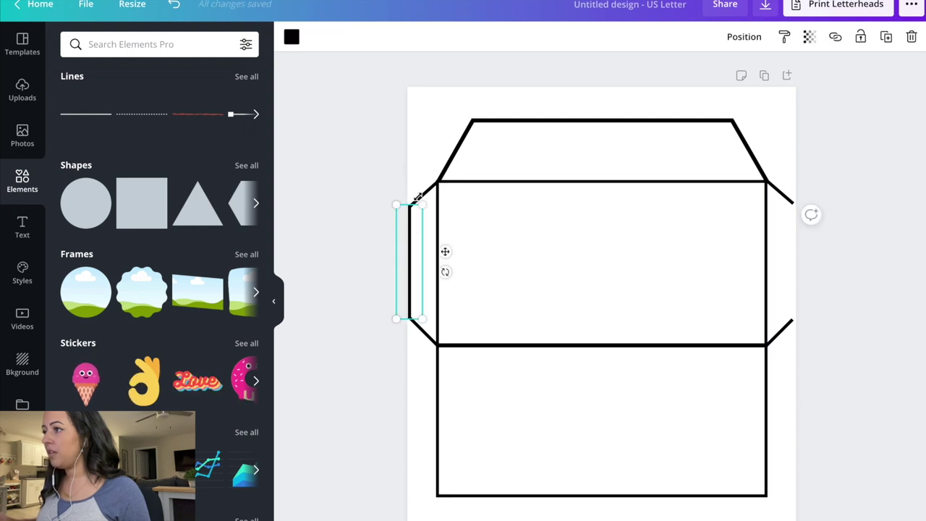
key("ctrl+equal")
left_click(911, 37)
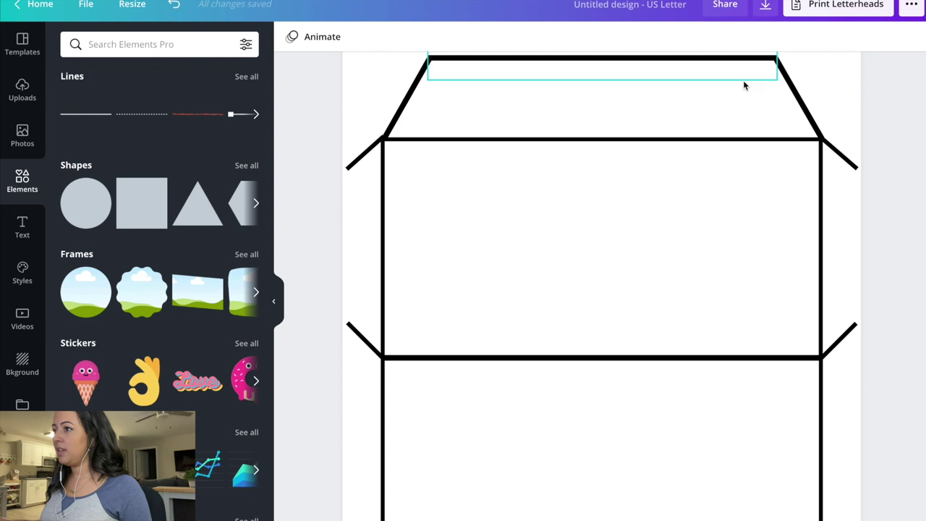
left_click(173, 5)
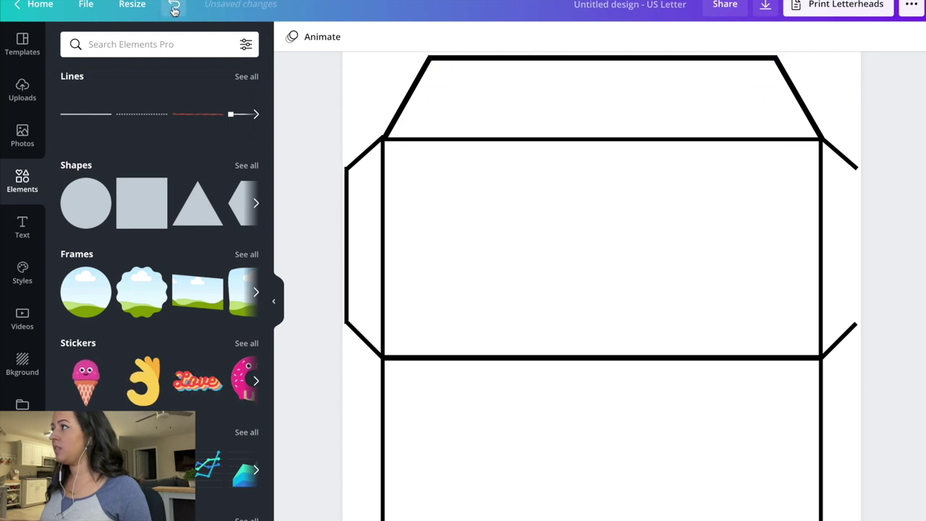
Duplicate the left flap's vertical line and place the copy as the right flap's outer edge.
left_click(347, 230)
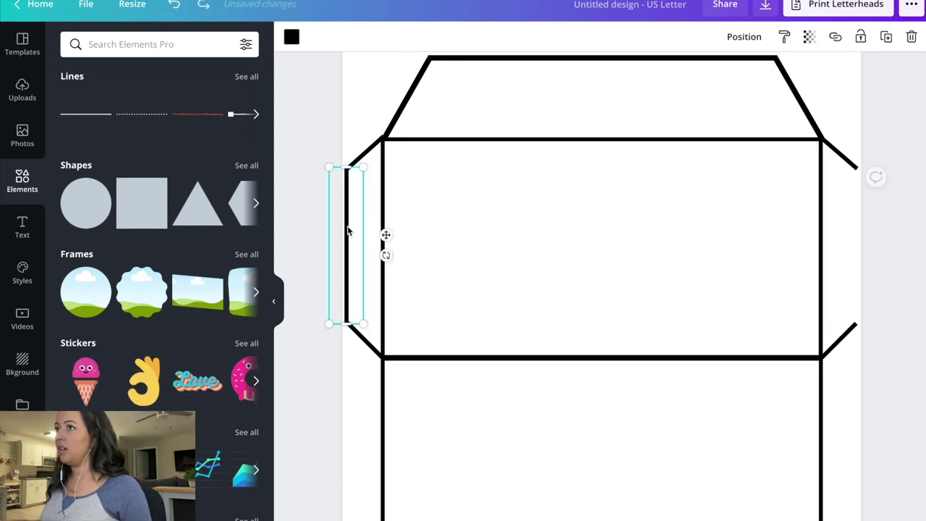
left_click(886, 36)
left_click_drag(399, 248, 897, 236)
left_click(906, 294)
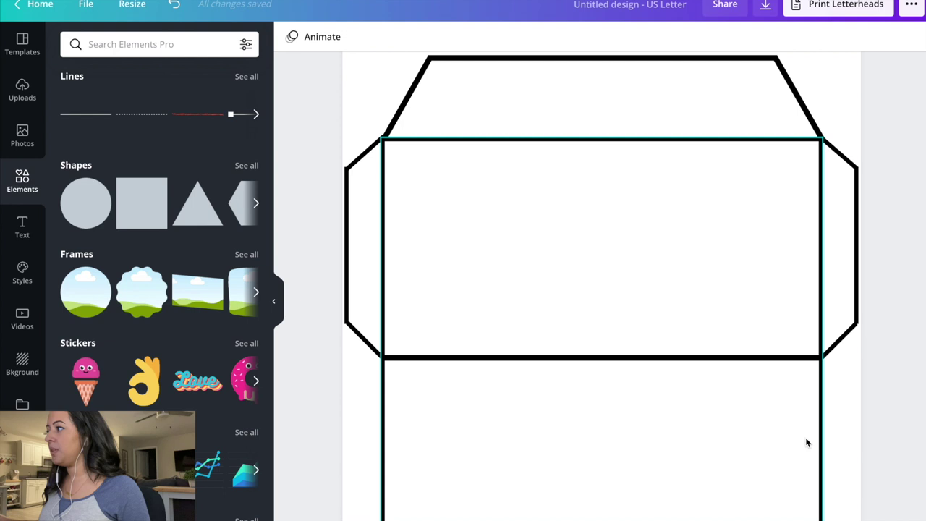
left_click(815, 515)
left_click(813, 500)
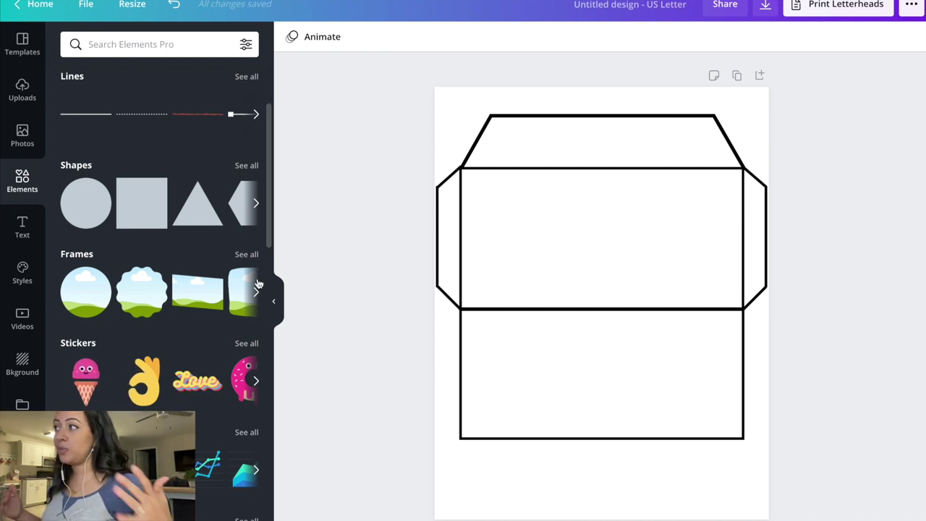
Look through the available background categories and samples for a page background.
left_click(42, 359)
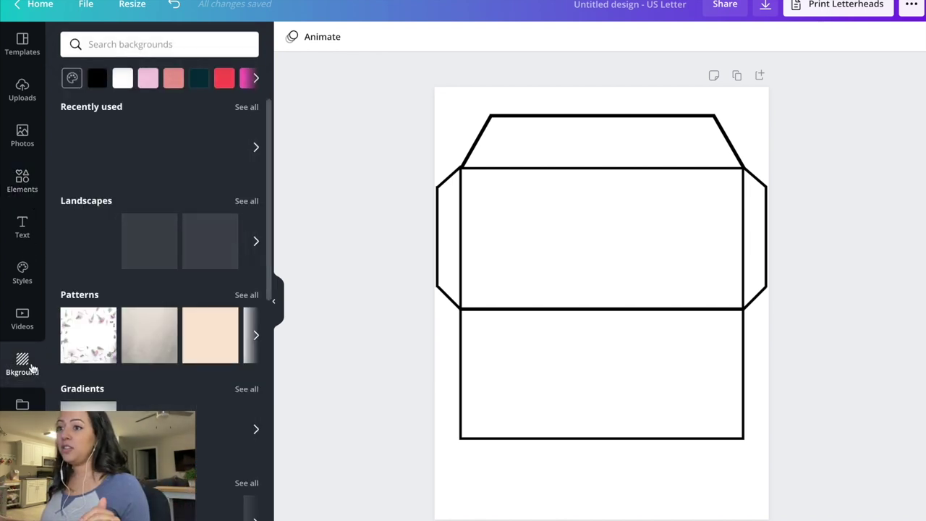
scroll(221, 347, "down", 5)
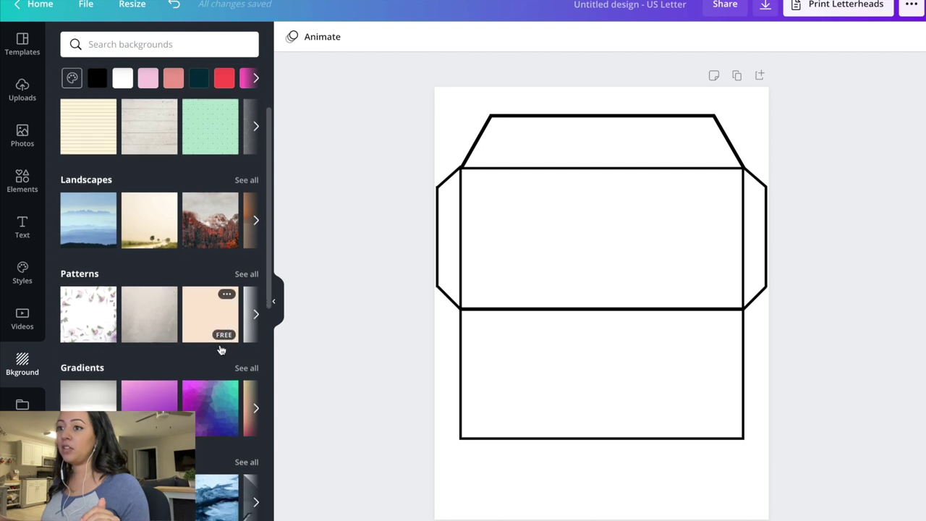
scroll(221, 350, "down", 8)
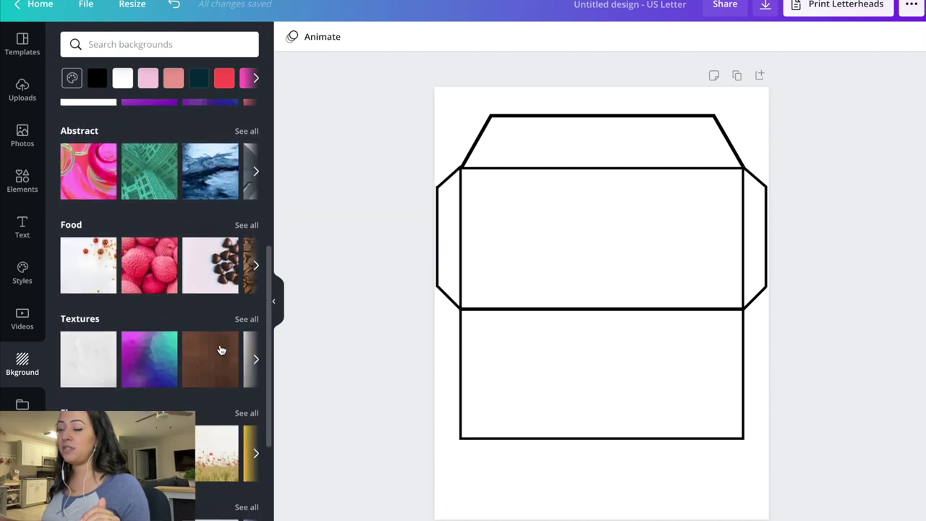
scroll(221, 350, "down", 12)
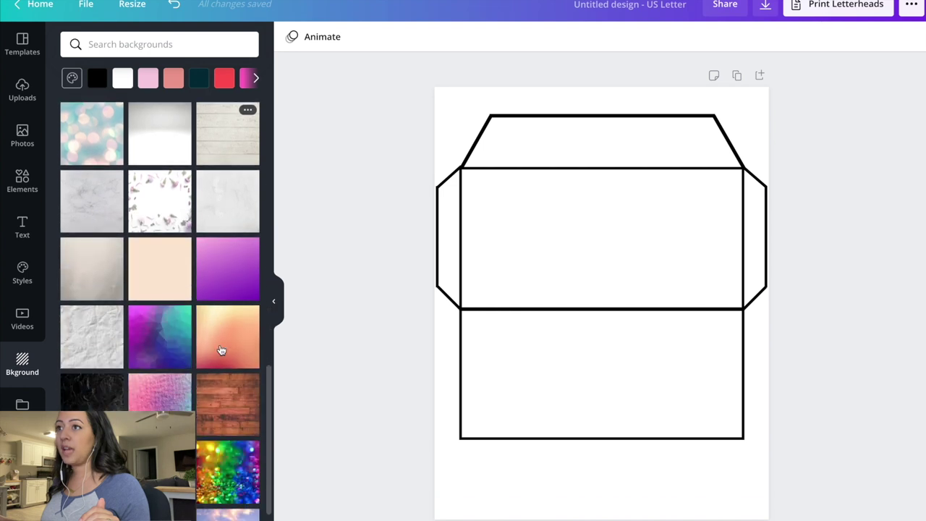
scroll(221, 349, "down", 3)
scroll(221, 349, "up", 12)
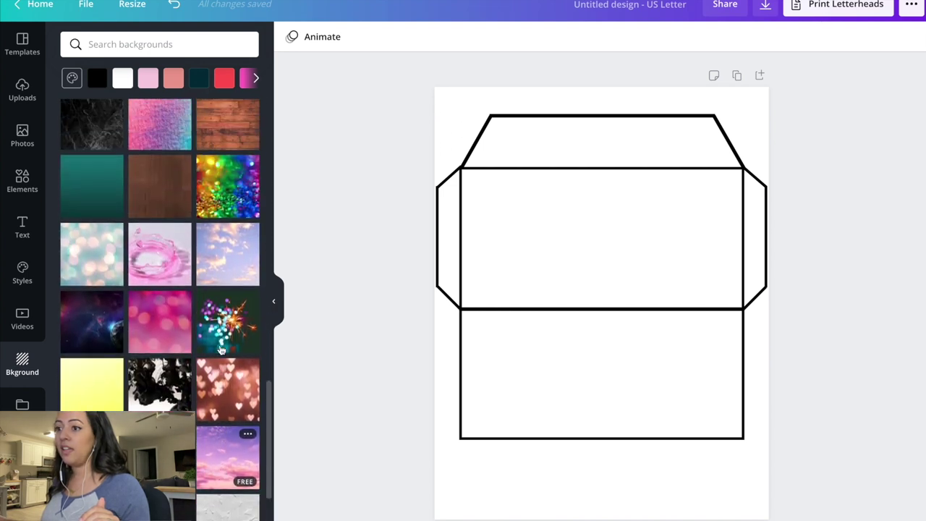
scroll(221, 349, "up", 3)
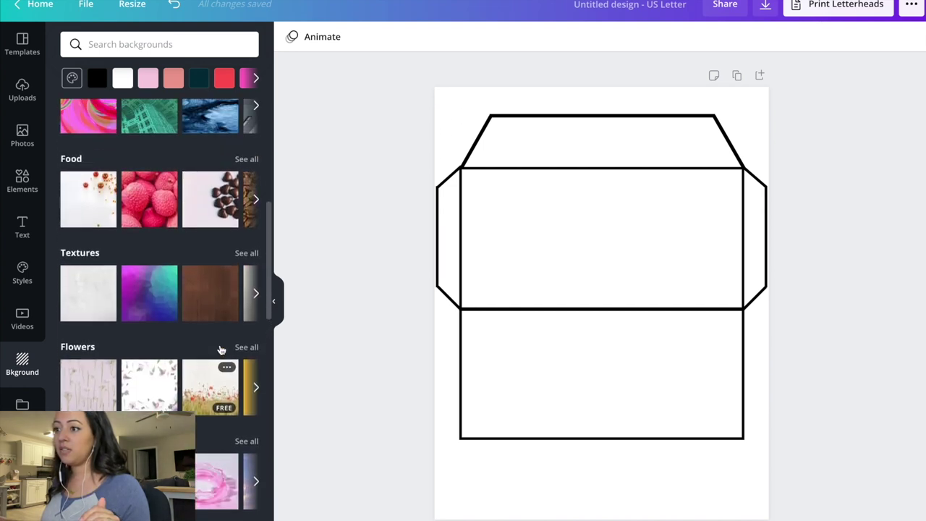
scroll(246, 393, "up", 3)
Show all the Gradients backgrounds and apply the light-to-dark green gradient to the page.
left_click(246, 102)
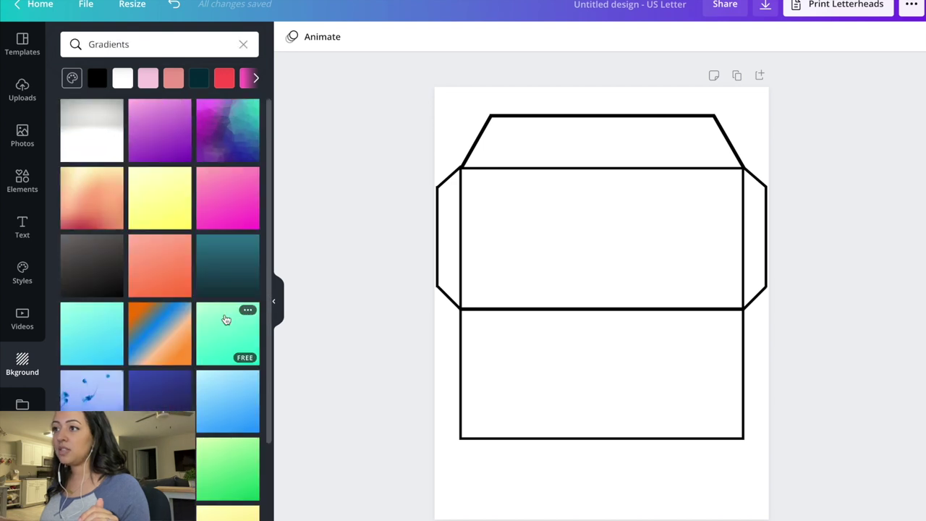
scroll(226, 319, "down", 2)
scroll(226, 319, "down", 1)
left_click(227, 321)
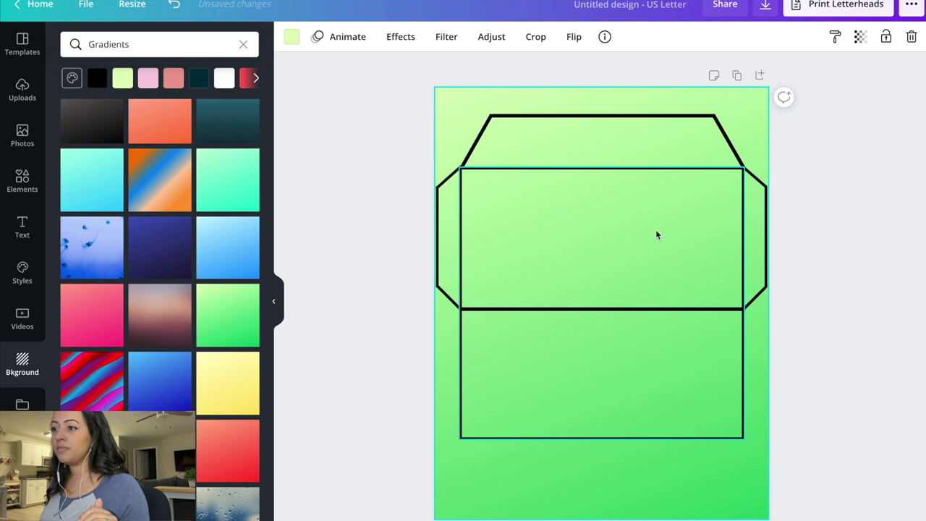
left_click(862, 317)
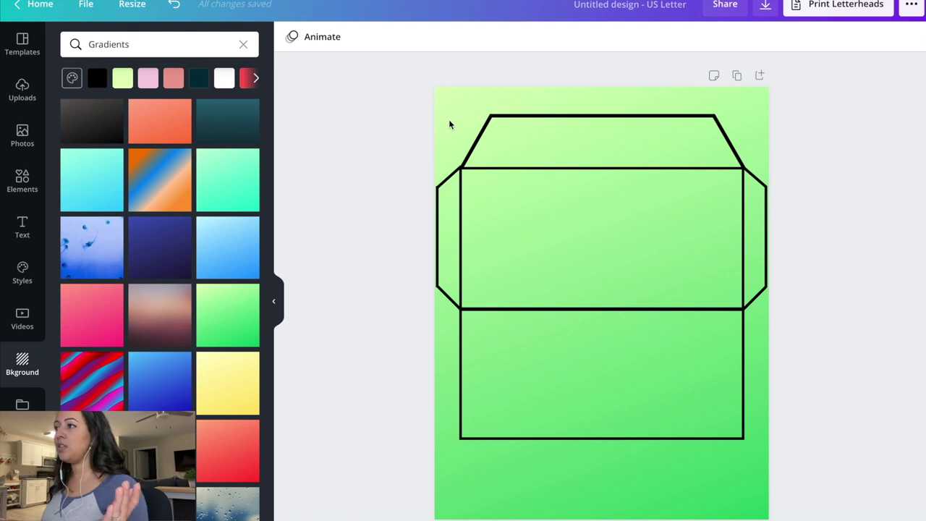
Add a square shape to the page and fill it with white.
left_click(29, 187)
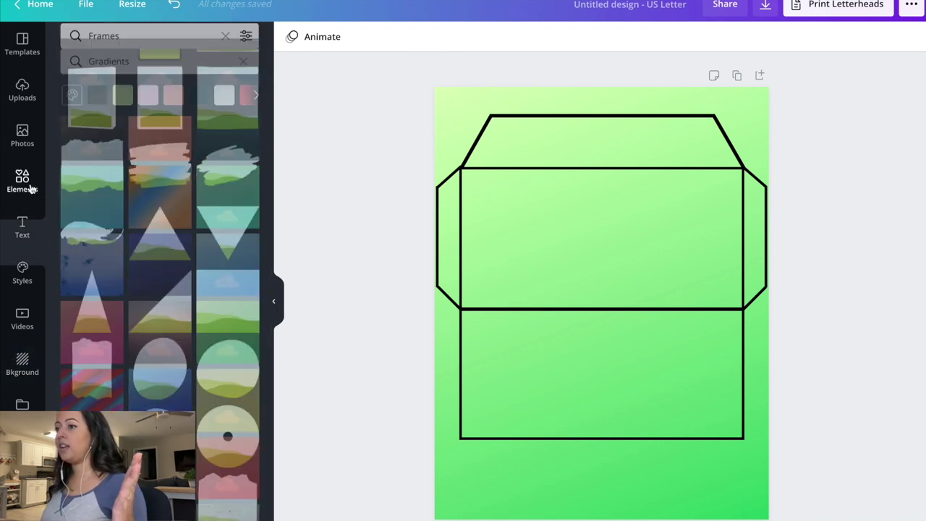
left_click(29, 187)
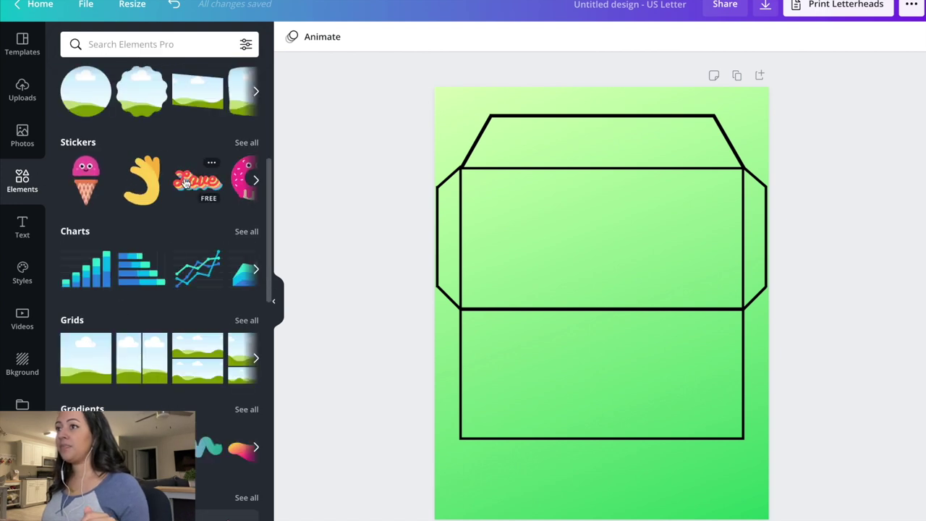
scroll(186, 182, "up", 4)
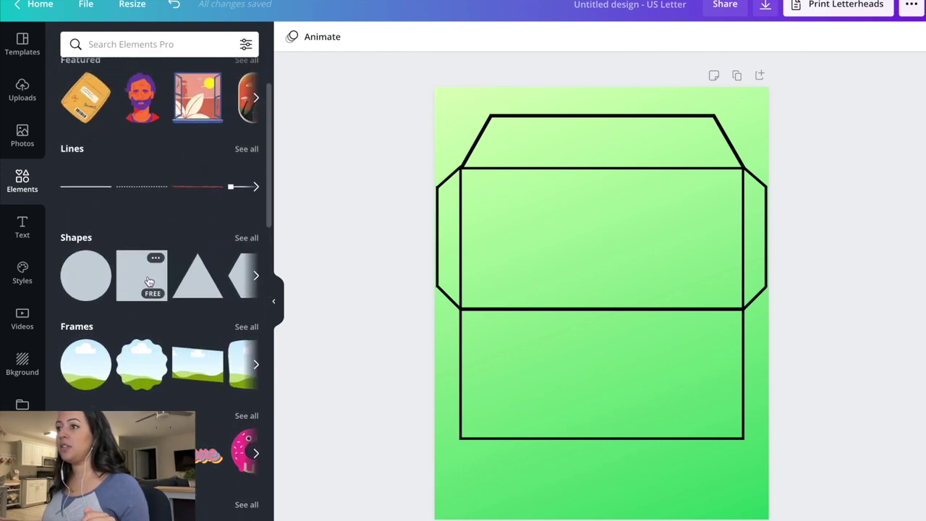
left_click(149, 281)
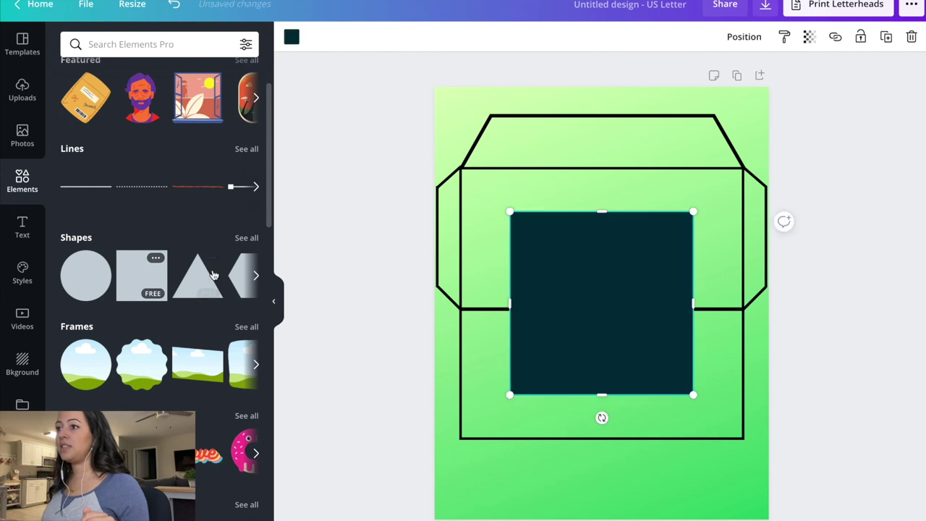
left_click(291, 37)
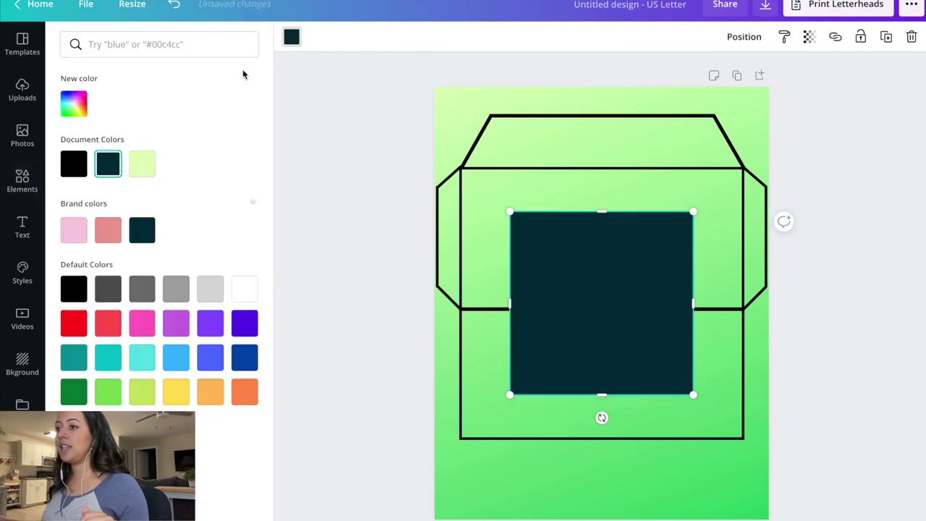
left_click(243, 288)
Move and resize the white square so it covers the full page width below the envelope's lower panel.
left_click_drag(633, 276, 587, 380)
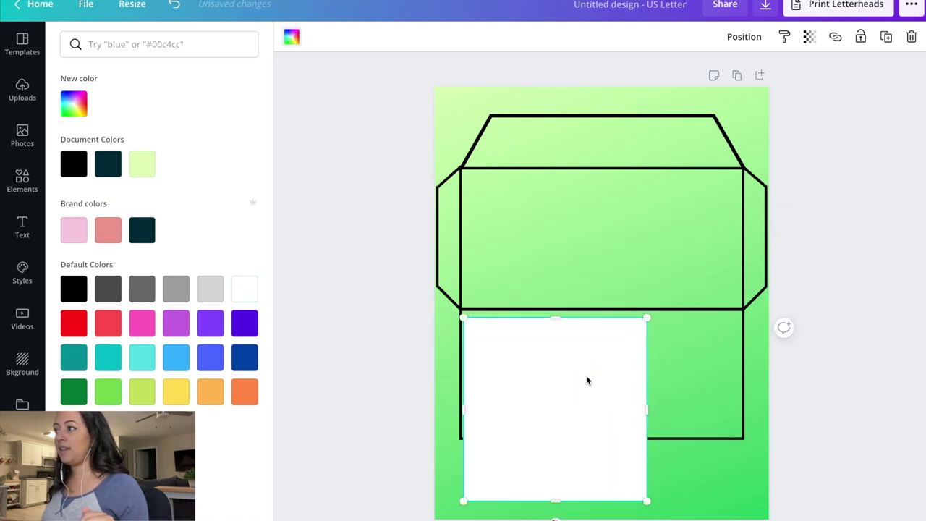
left_click_drag(558, 317, 550, 439)
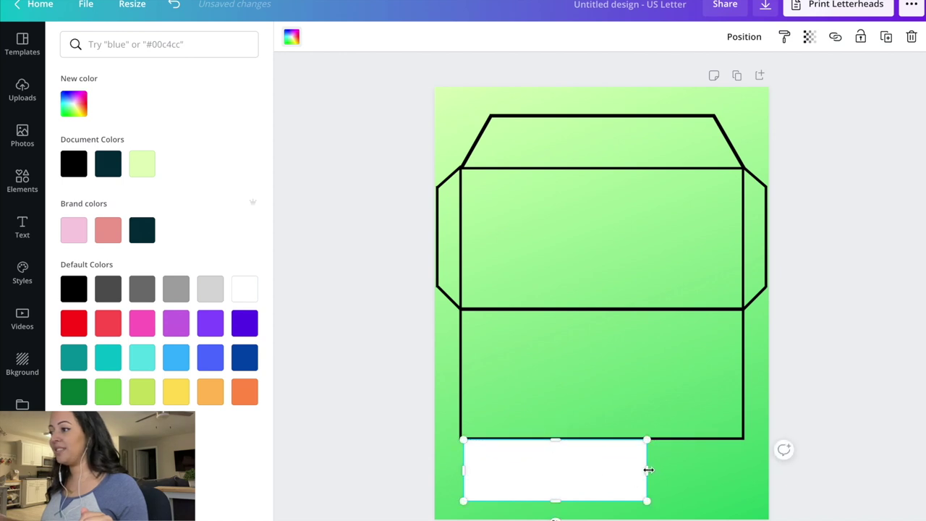
left_click_drag(671, 469, 776, 470)
left_click_drag(447, 469, 421, 469)
left_click_drag(601, 501, 601, 519)
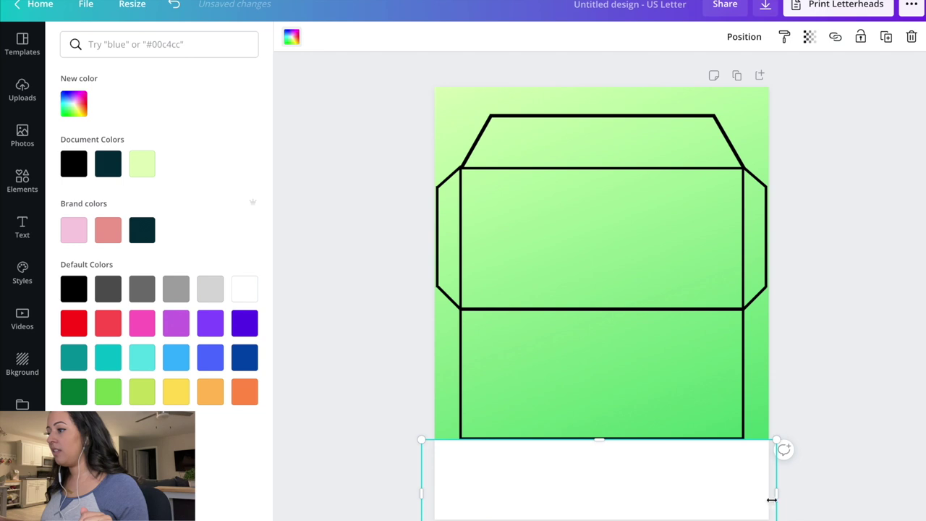
left_click_drag(795, 498, 792, 497)
left_click_drag(420, 493, 412, 493)
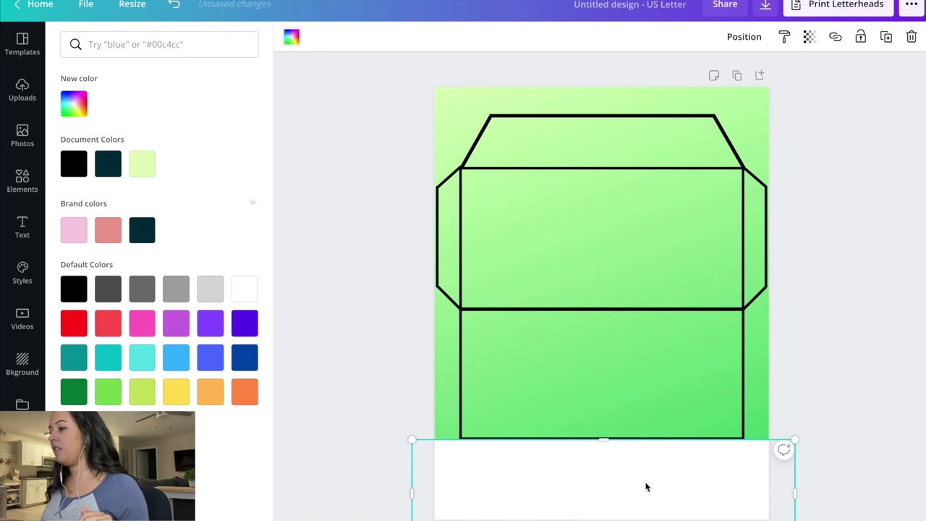
mouse_move(646, 487)
left_mouse_down()
mouse_move(645, 478)
mouse_move(649, 486)
left_mouse_up()
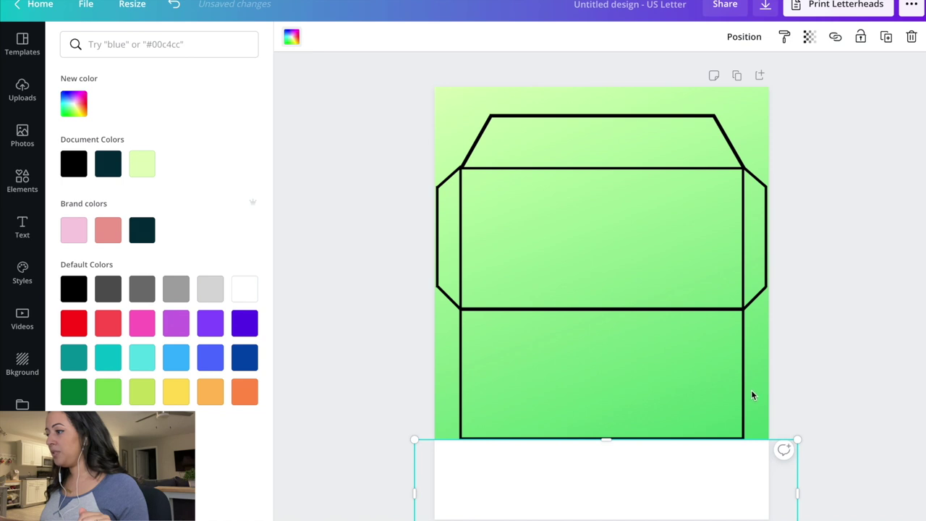
Duplicate the white rectangle and place the copy over the background above the top flap.
left_click(887, 40)
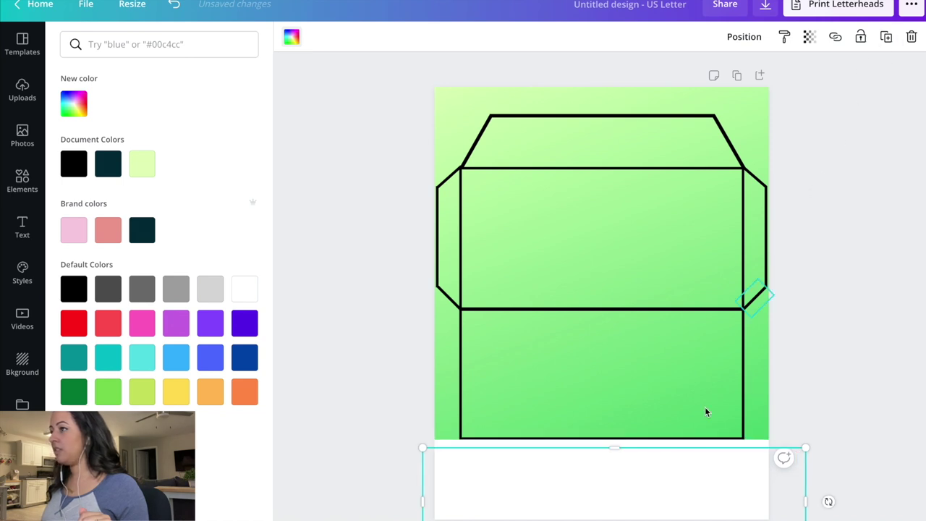
left_click_drag(665, 488, 663, 41)
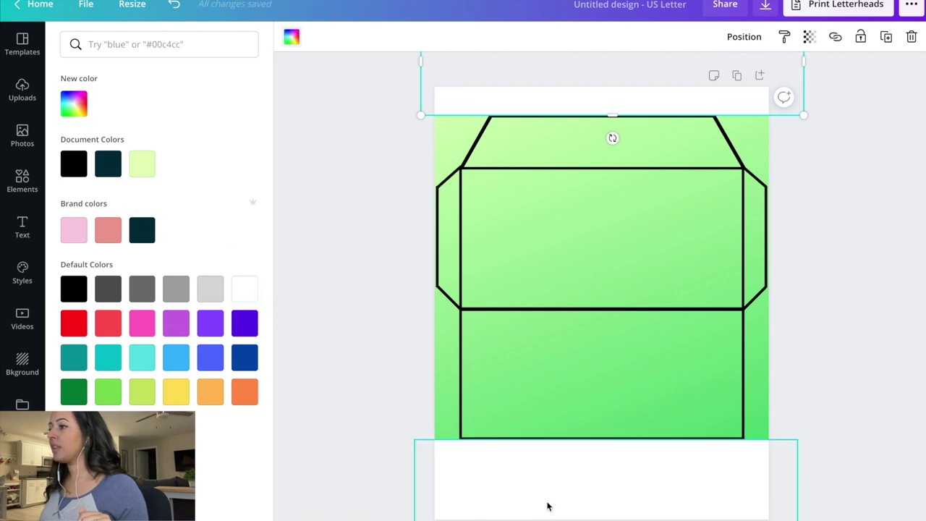
Add another white square, narrow it, and use it and a copy to cover the background on both sides of the lower panel.
left_click(32, 187)
left_click(140, 271)
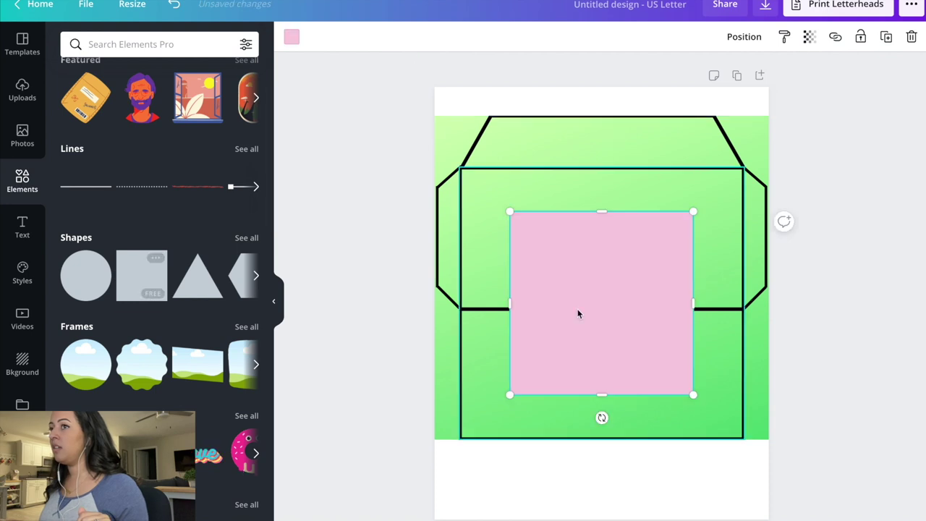
left_click(292, 37)
left_click(175, 166)
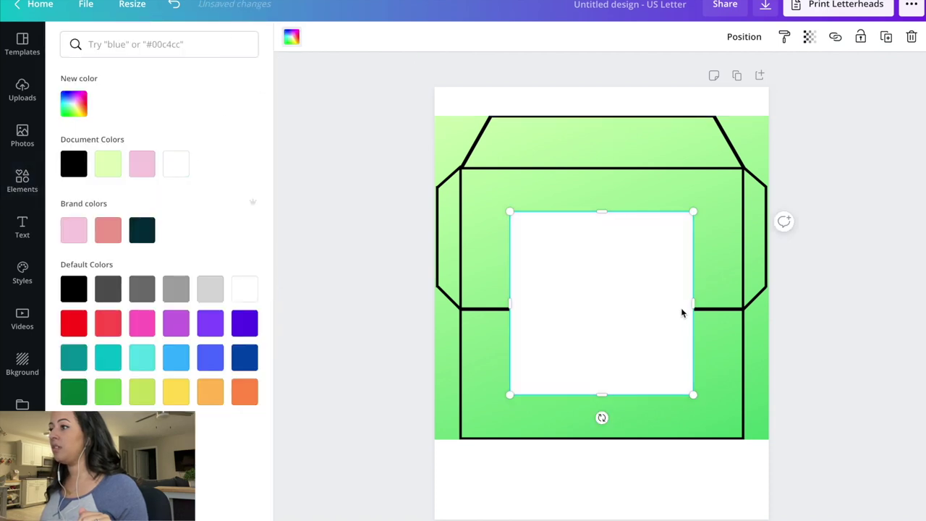
left_click_drag(693, 307, 579, 307)
left_click_drag(569, 254, 445, 355)
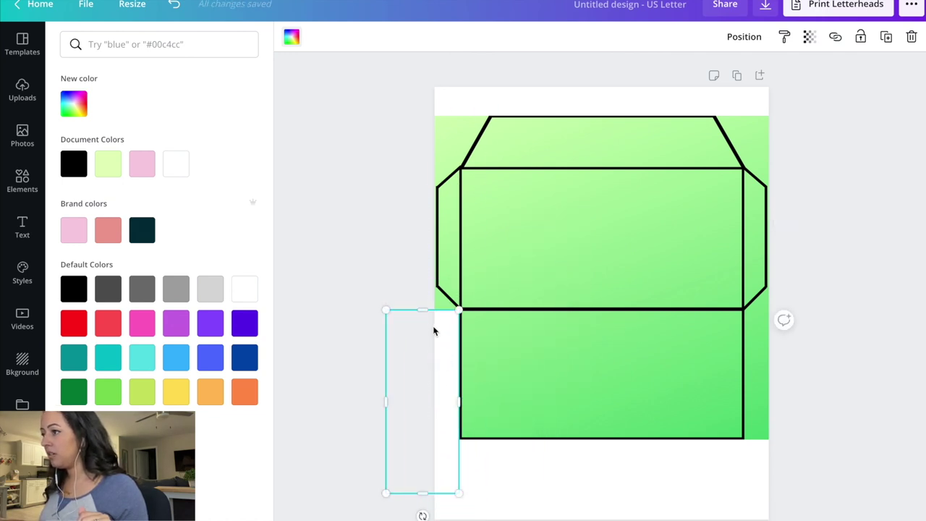
left_click_drag(435, 386, 782, 379)
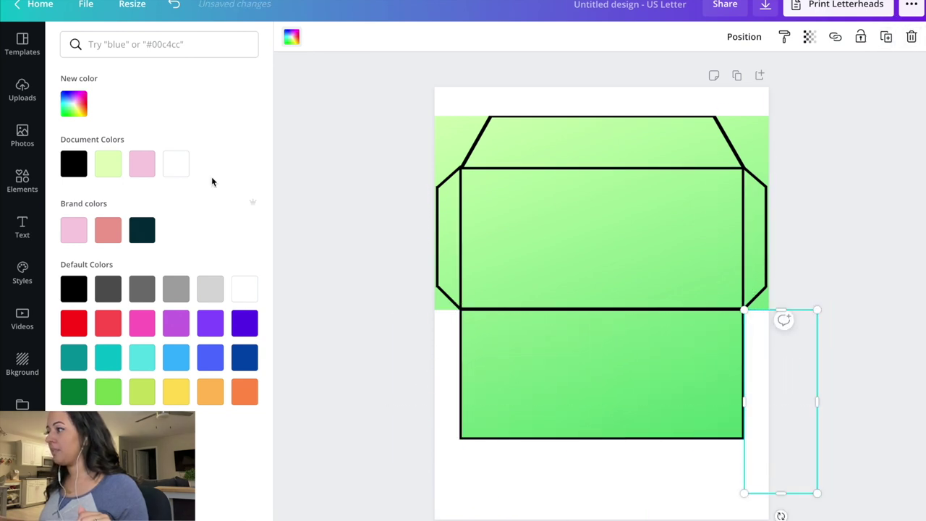
Add a shortened white square and cover the background beside the top flap on both sides, stopping at the vertical panel edges.
left_click(22, 181)
left_click(141, 273)
left_click(176, 163)
left_click_drag(601, 212, 601, 317)
left_click_drag(667, 360, 792, 115)
left_click(896, 224)
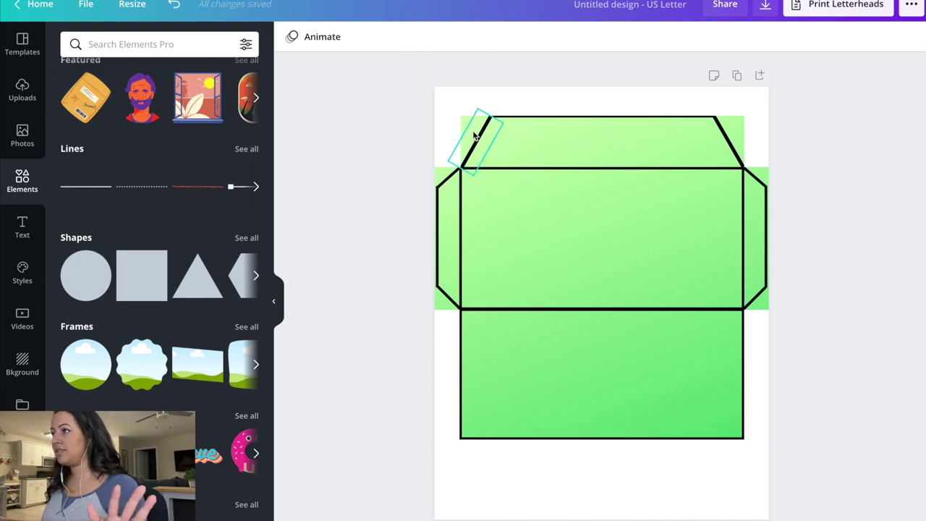
Duplicate the white piece beside the top flap, narrow it and rotate it to align with the flap's left slanted line.
left_click(437, 131)
left_click(885, 37)
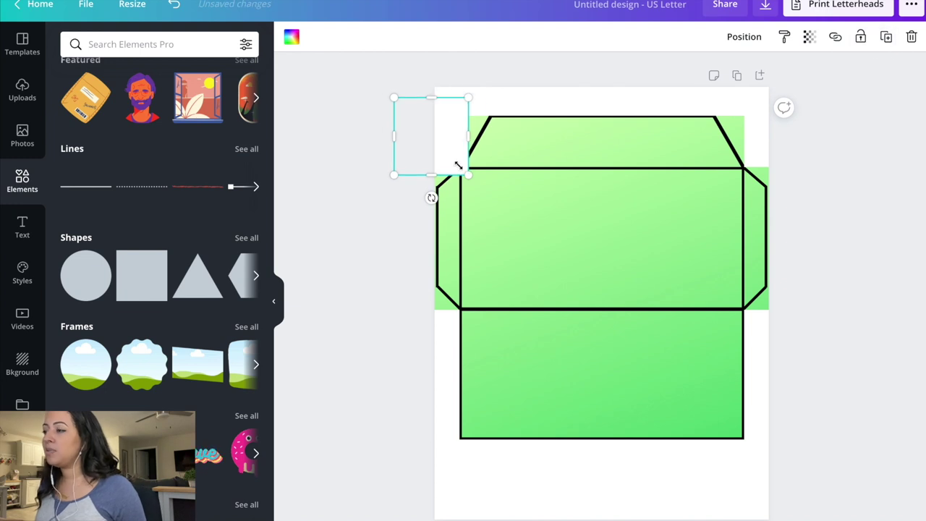
left_click_drag(424, 151, 430, 133)
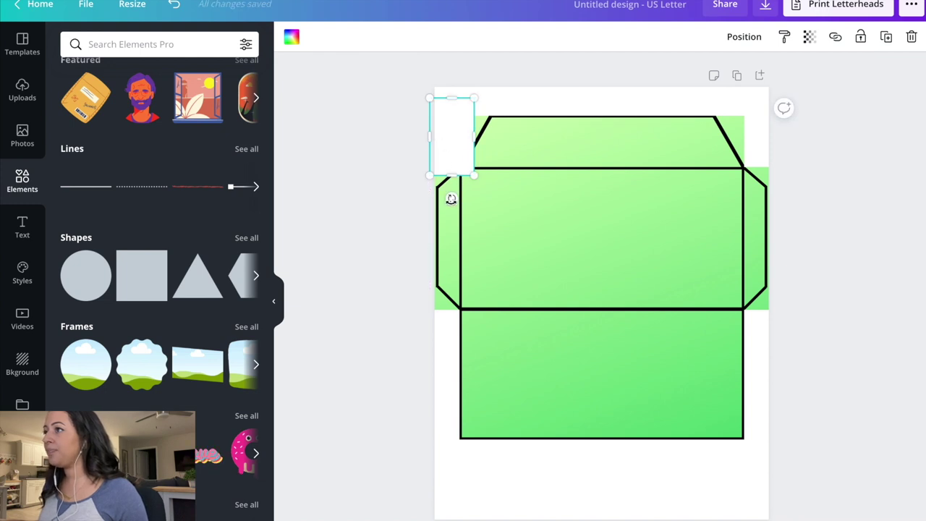
left_click_drag(451, 198, 413, 202)
left_click_drag(454, 127, 461, 110)
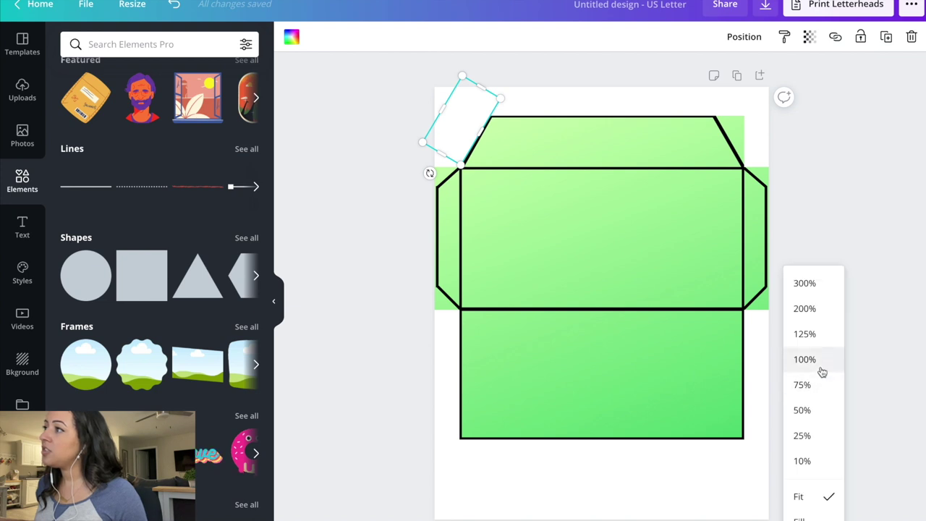
left_click(821, 367)
scroll(732, 309, "up", 3)
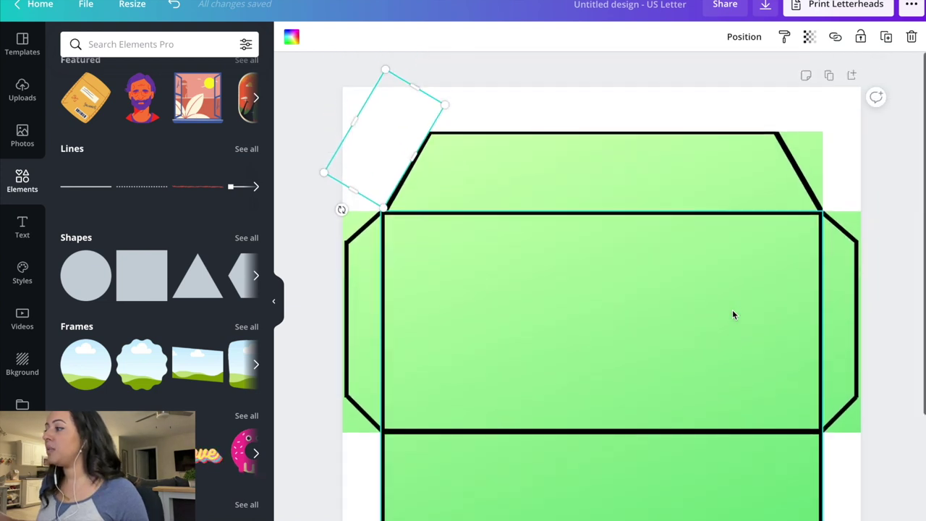
mouse_move(394, 128)
left_mouse_down()
mouse_move(383, 115)
mouse_move(393, 128)
left_mouse_up()
left_click(300, 138)
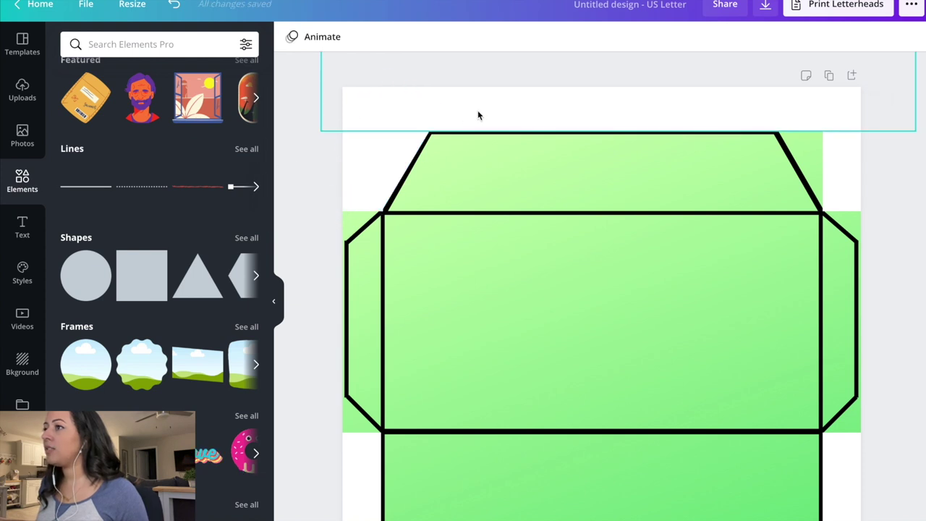
Duplicate the rotated white piece, mirror its angle and align the copy with the top flap's right slanted line.
left_click(398, 146)
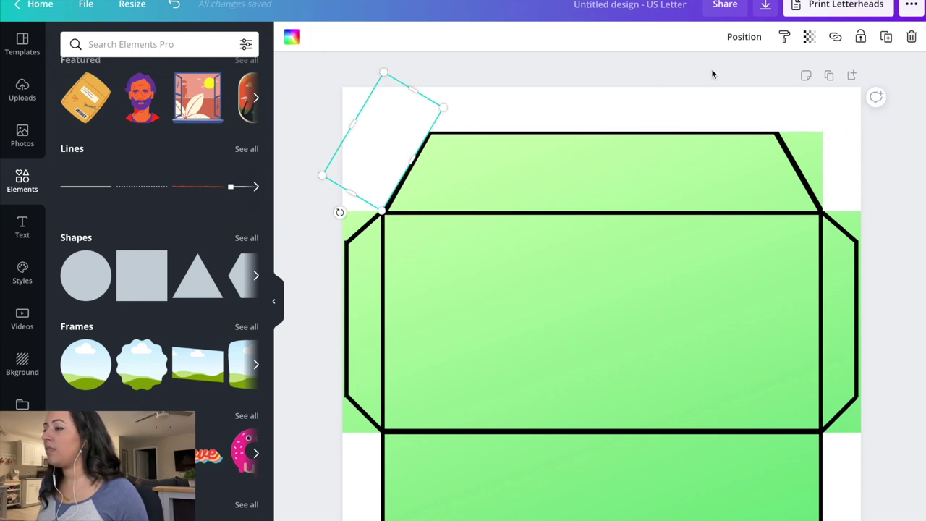
left_click(884, 45)
left_click_drag(378, 163, 764, 178)
left_click_drag(709, 242, 796, 250)
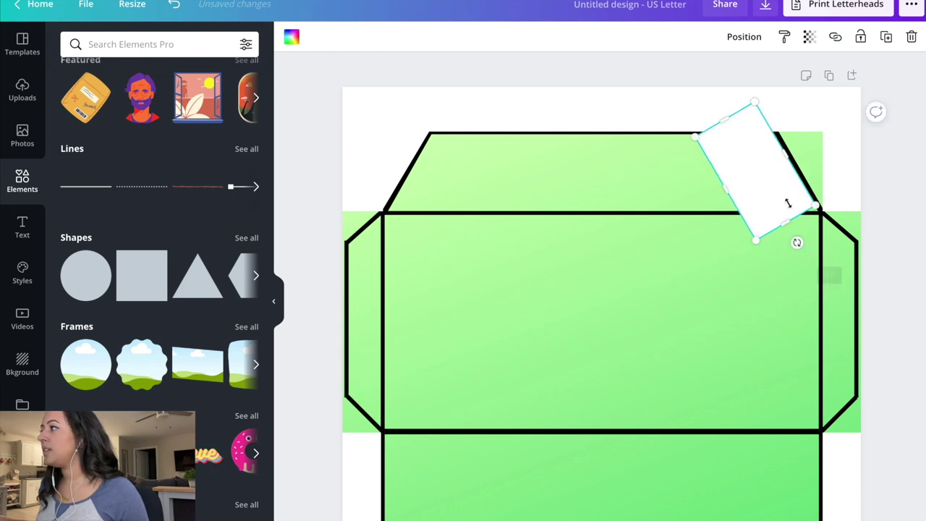
left_click_drag(767, 170, 833, 143)
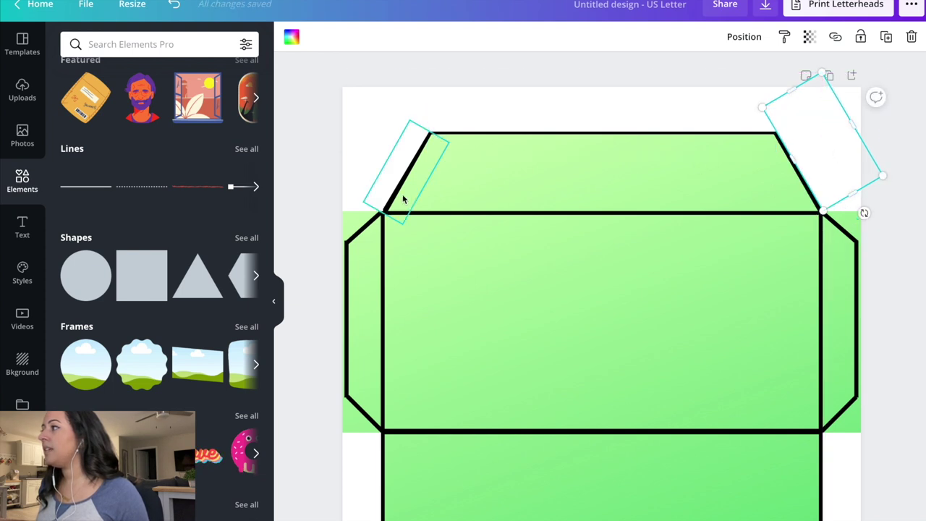
Duplicate the rotated white piece, shorten it and angle it to cover the background outside the right flap's upper slanted line.
left_click(886, 37)
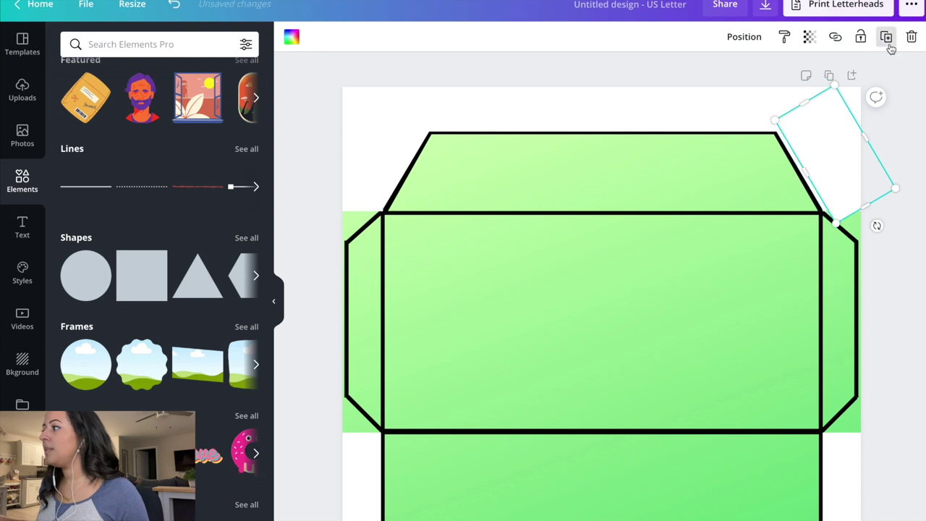
left_click_drag(848, 140, 849, 210)
left_click_drag(842, 143, 860, 181)
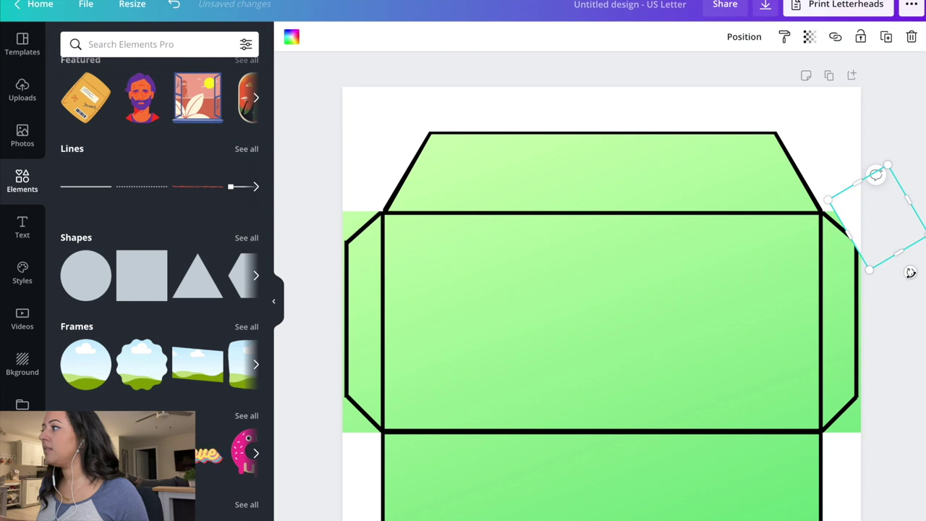
left_click_drag(910, 272, 894, 231)
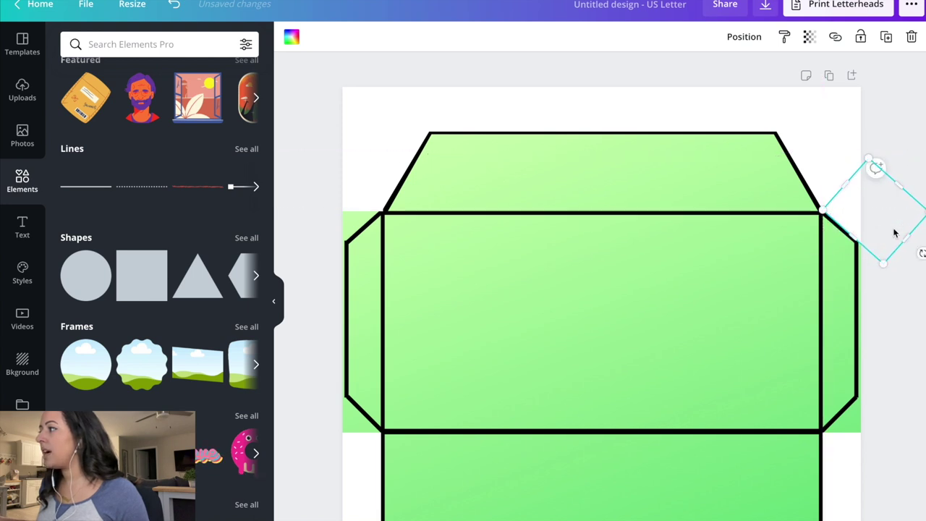
Duplicate the right flap's white corner piece and rotate the copy to fit outside the left flap's upper slanted line.
left_click(886, 36)
left_click_drag(889, 223, 341, 201)
left_click_drag(372, 248, 368, 252)
left_click_drag(304, 186, 308, 190)
left_click(309, 193)
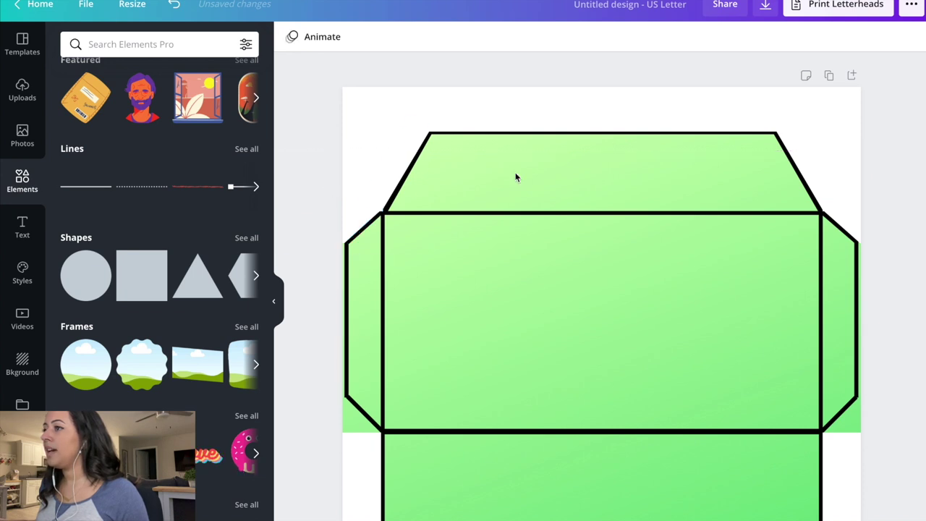
Duplicate the left flap's upper white piece and angle the copy to cover the background outside its lower slanted line.
left_click(366, 201)
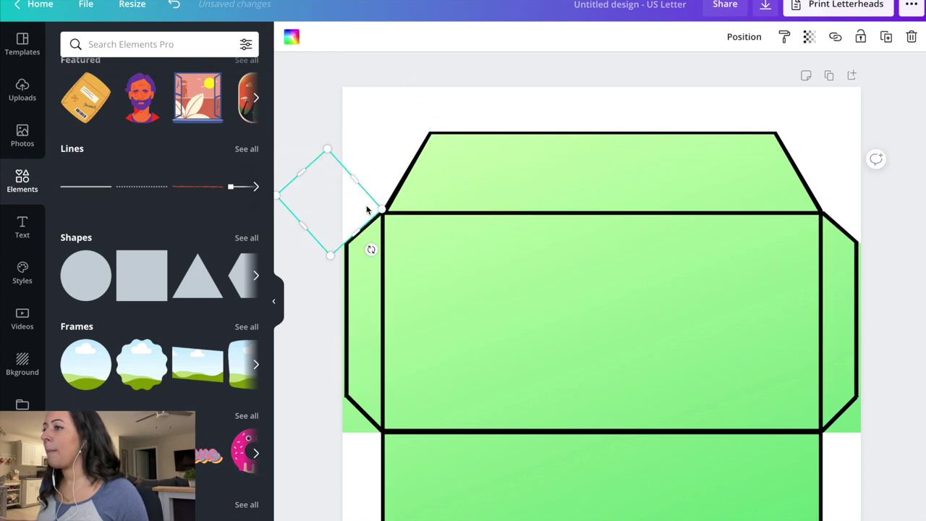
scroll(568, 348, "down", 3)
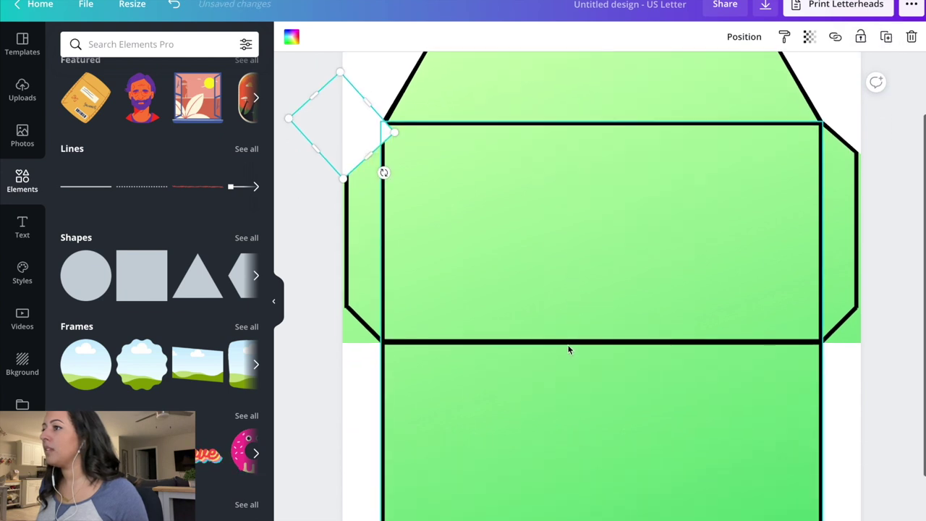
left_click_drag(332, 94, 315, 302)
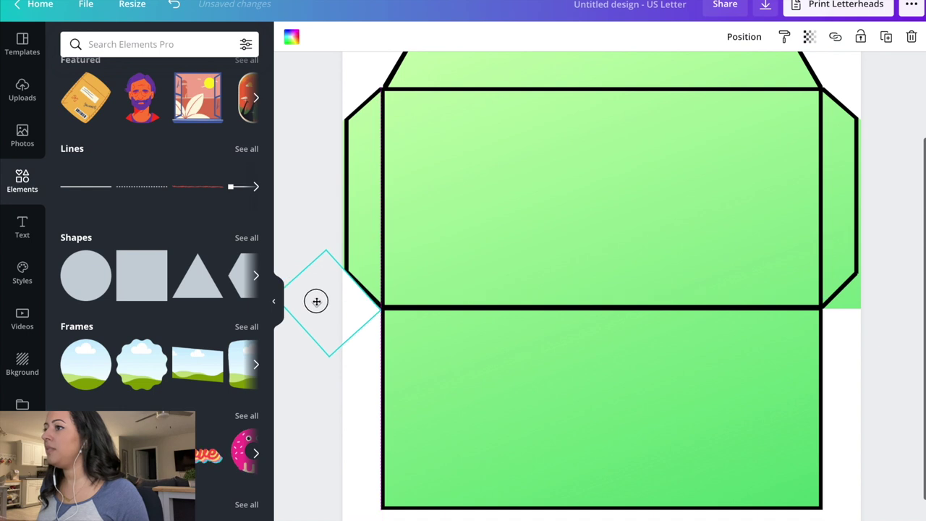
left_click_drag(367, 345, 371, 342)
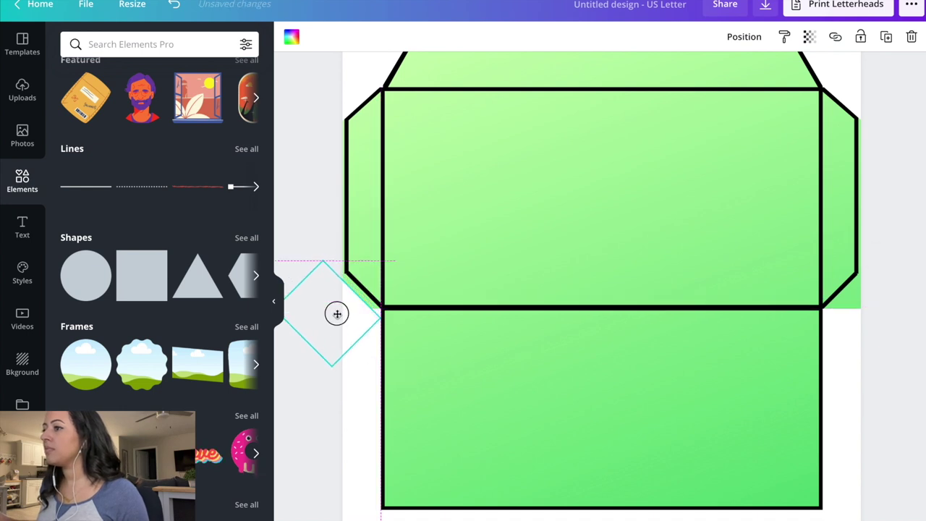
Cover the background outside the right flap's lower slanted line with another rotated white piece.
key("Delete")
key("ctrl+v")
left_click_drag(883, 48, 885, 314)
key("ctrl+z")
key("ctrl+z")
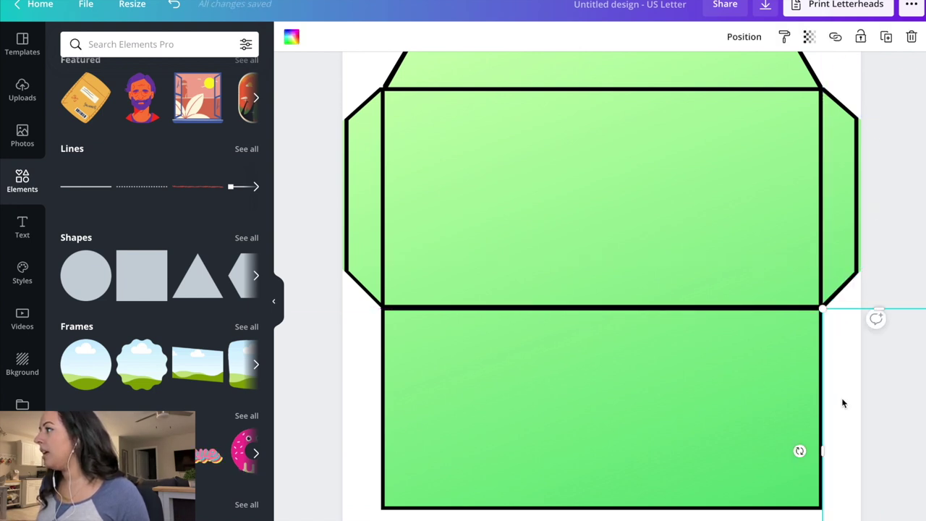
Duplicate the white rectangle right of the lower panel and move the copy against the right flap's outer edge.
left_click(886, 36)
left_click_drag(866, 388, 881, 221)
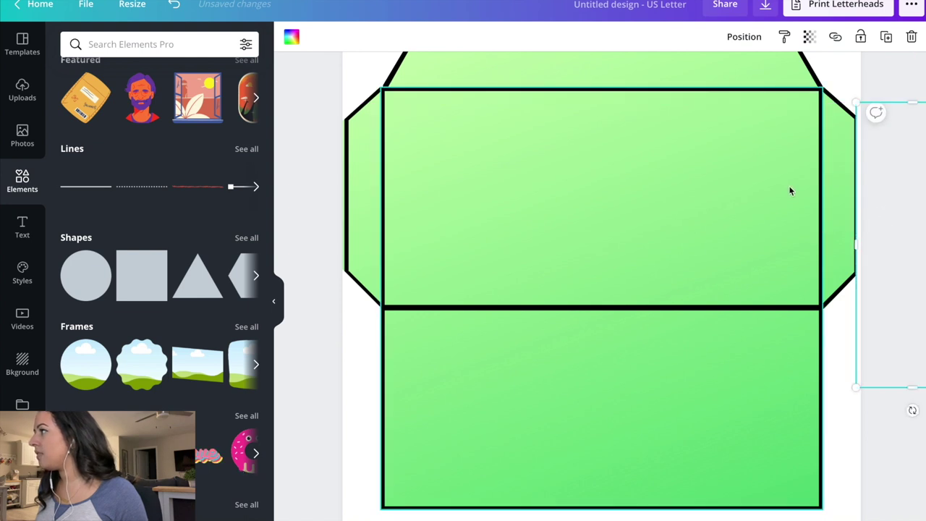
Duplicate the white rectangle at the right flap and place the copy against the left flap's outer edge.
left_click_drag(853, 258, 254, 149)
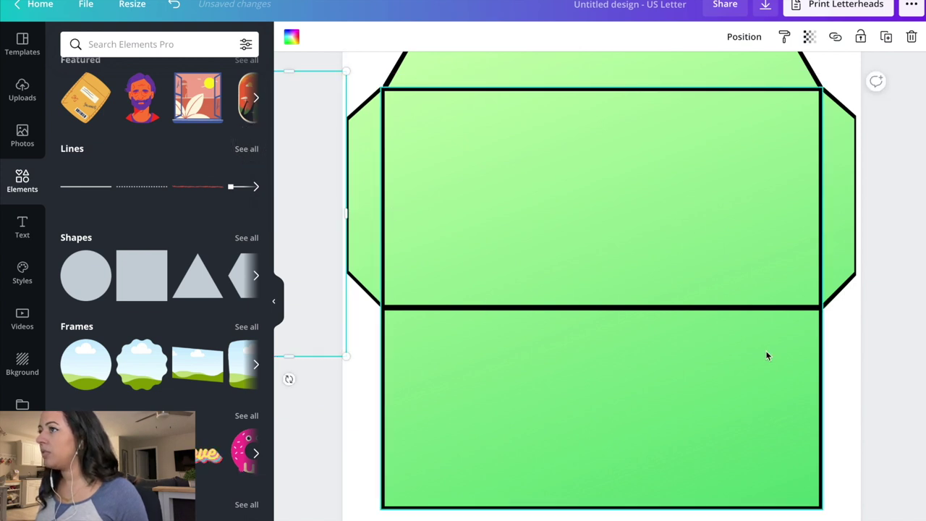
left_click(906, 372)
scroll(894, 395, "up", 1)
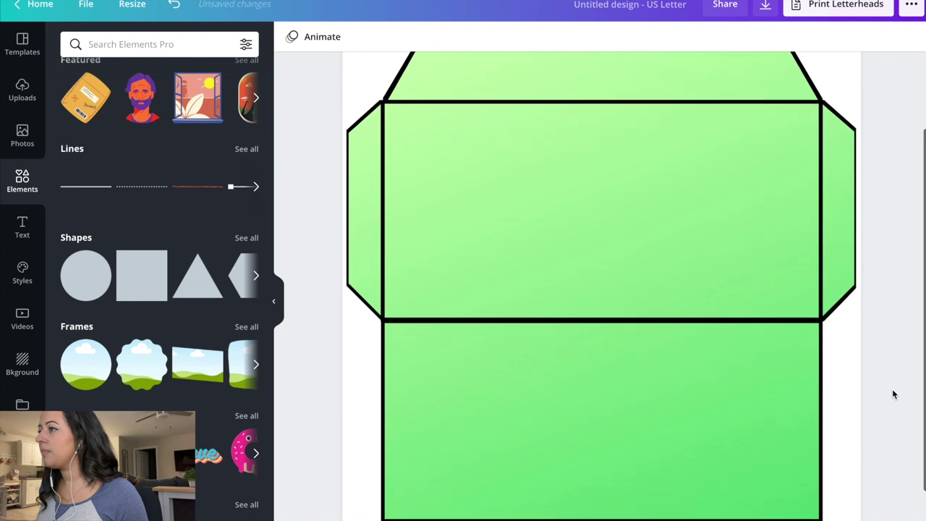
scroll(894, 395, "up", 1)
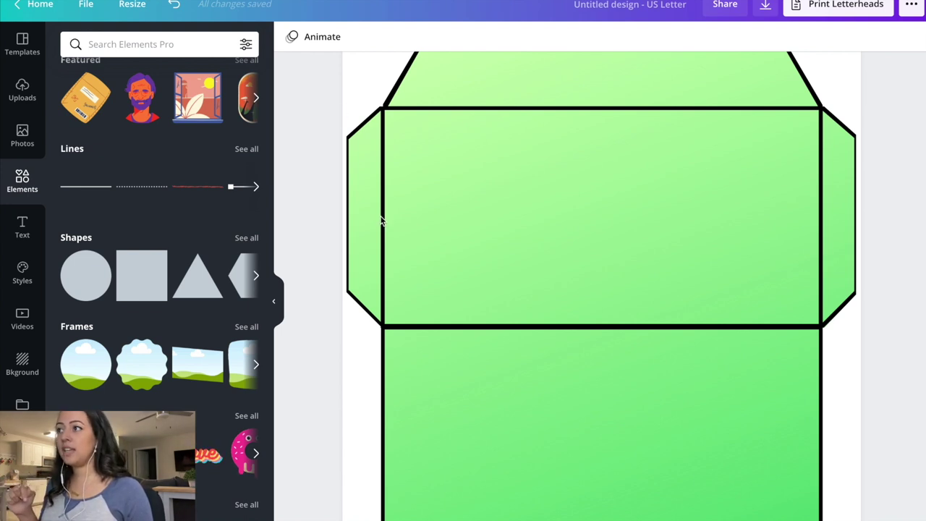
left_click(358, 339)
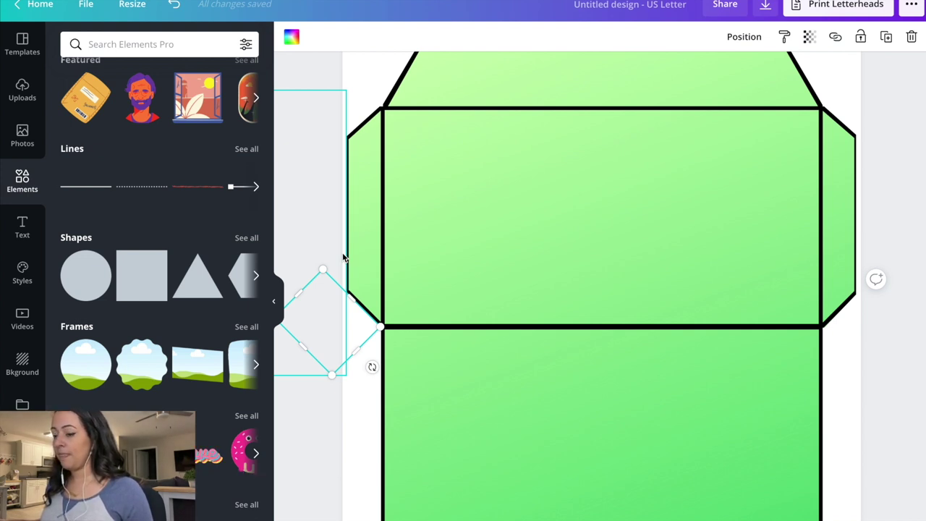
key("Delete")
key("ctrl+z")
Select the white masking pieces around the flaps, top and right of the envelope together and send them to the back, behind the black outline.
left_click(352, 321)
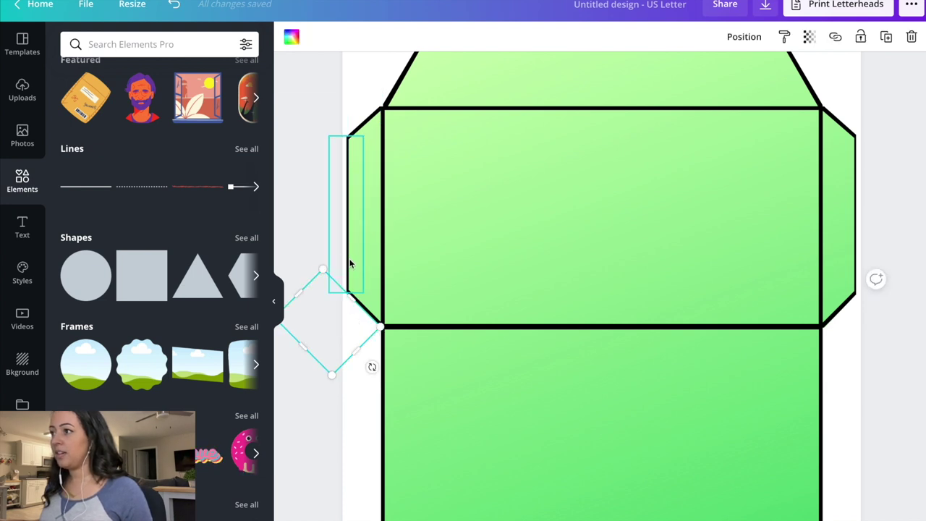
left_click(347, 264, "shift")
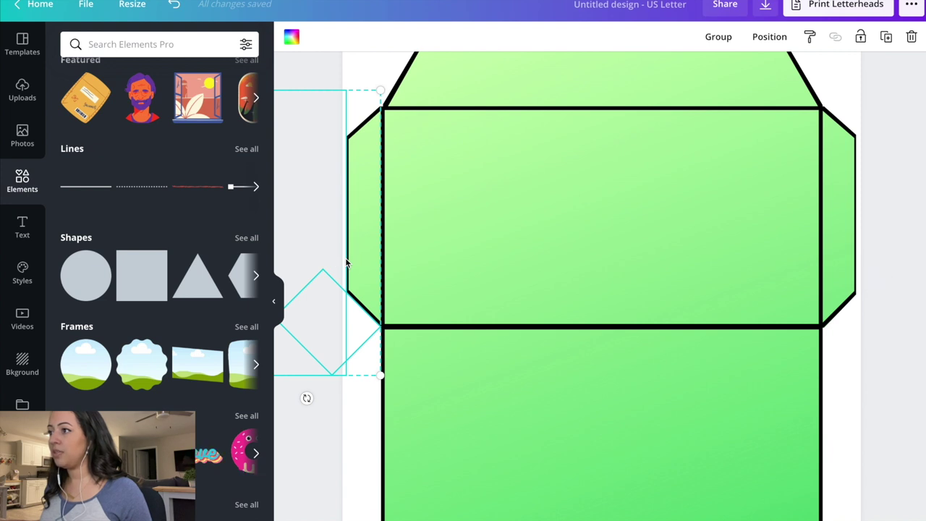
scroll(346, 264, "up", 3)
left_click(364, 161, "shift")
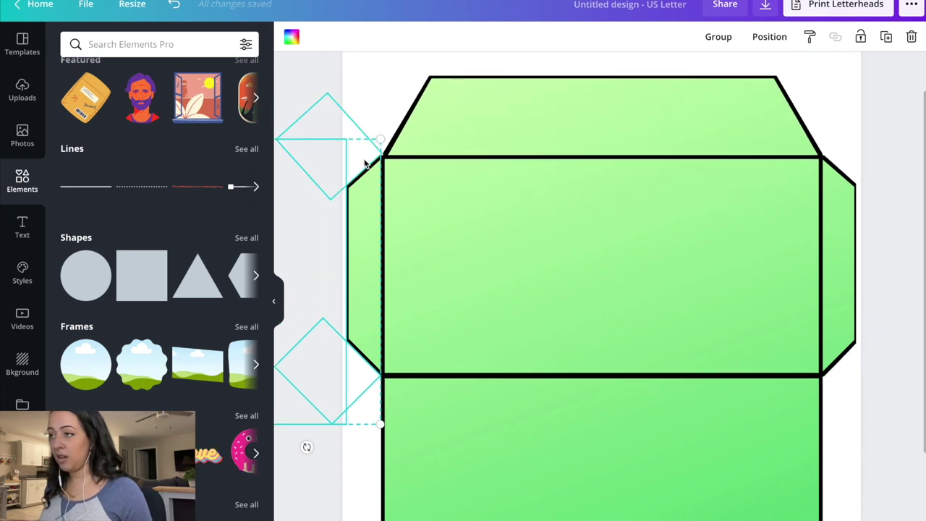
left_click(392, 121, "shift")
scroll(447, 89, "up", 2)
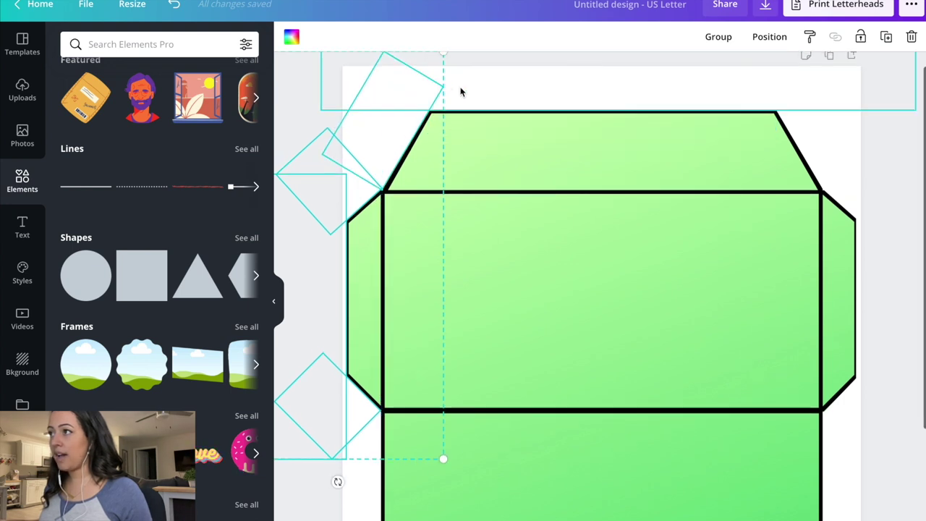
left_click(476, 93, "shift")
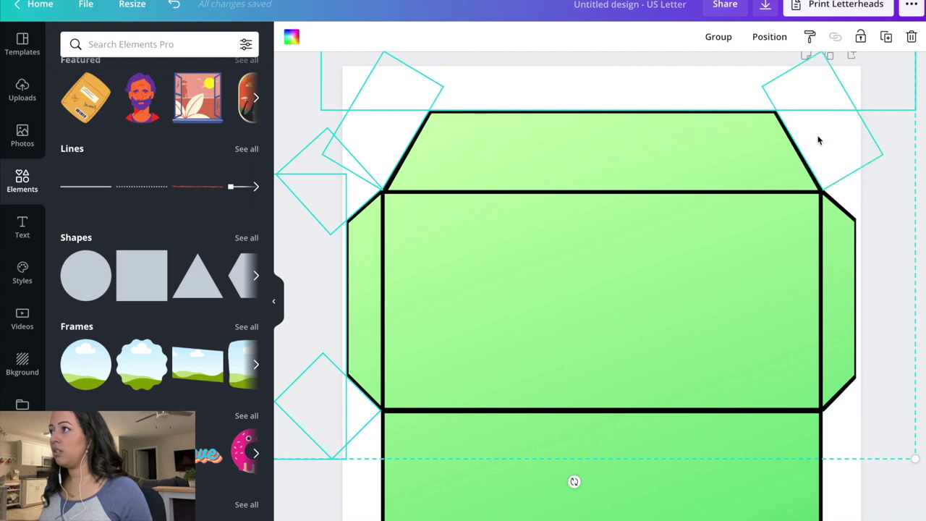
left_click(854, 194, "shift")
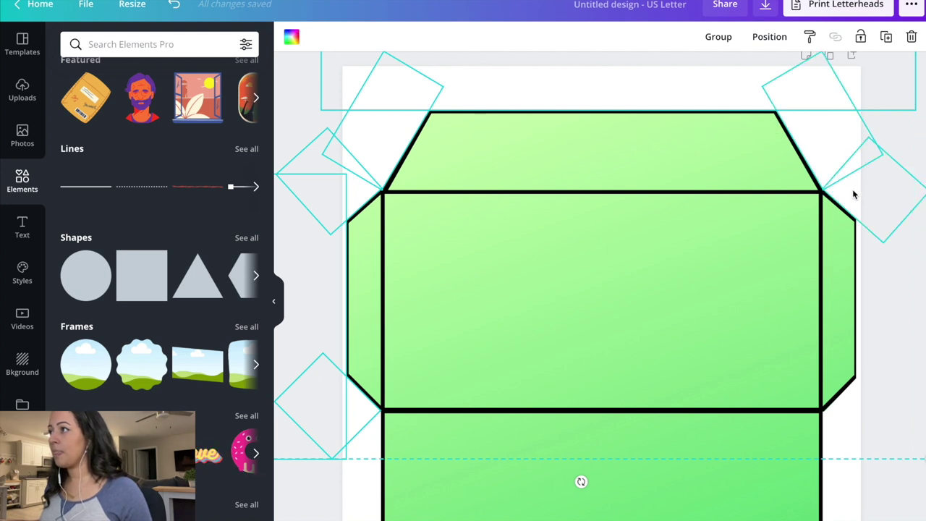
left_click(861, 267, "shift")
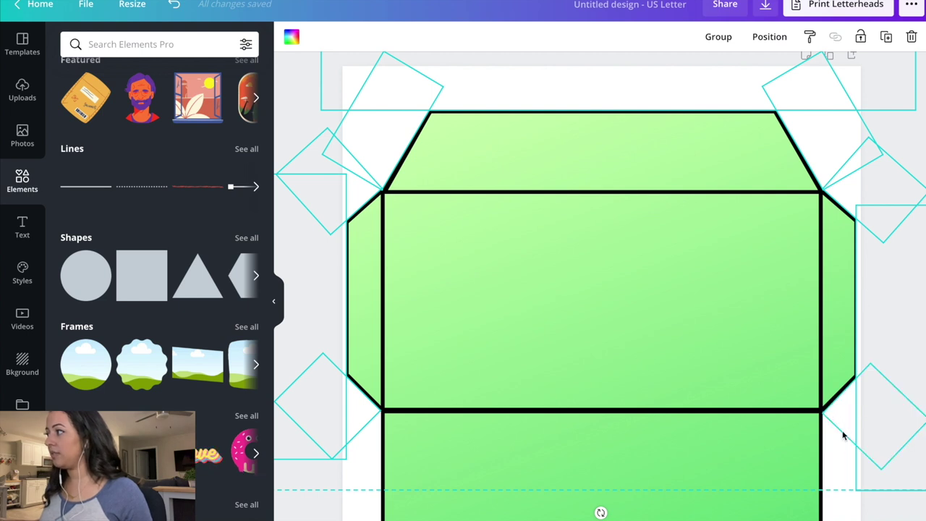
left_click(838, 463, "shift")
scroll(831, 510, "down", 4)
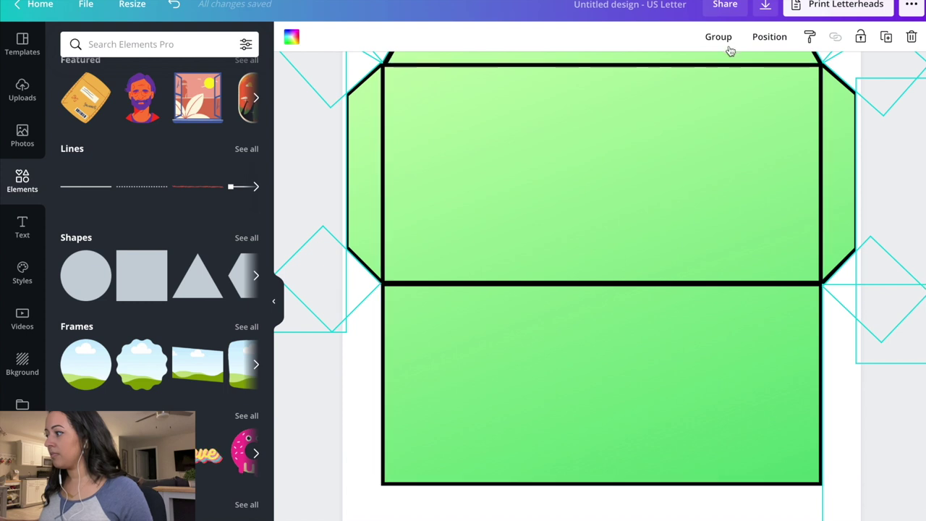
left_click(764, 42)
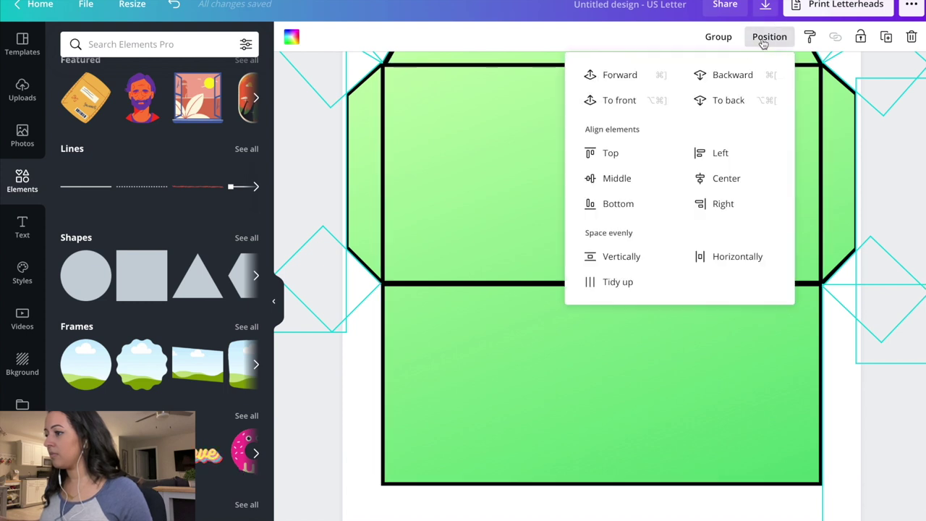
left_click(738, 105)
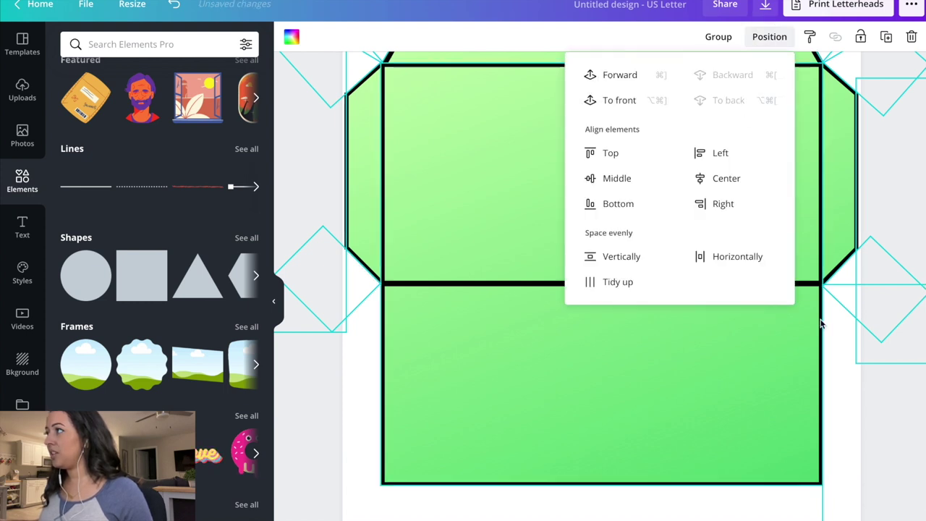
left_click(892, 413)
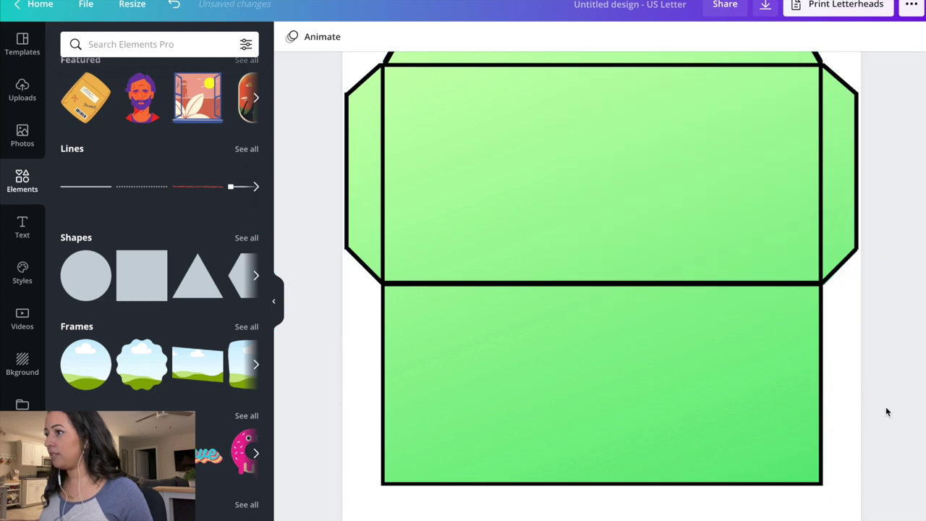
Try to send the white rectangle below the lower panel to the back.
scroll(886, 408, "up", 1)
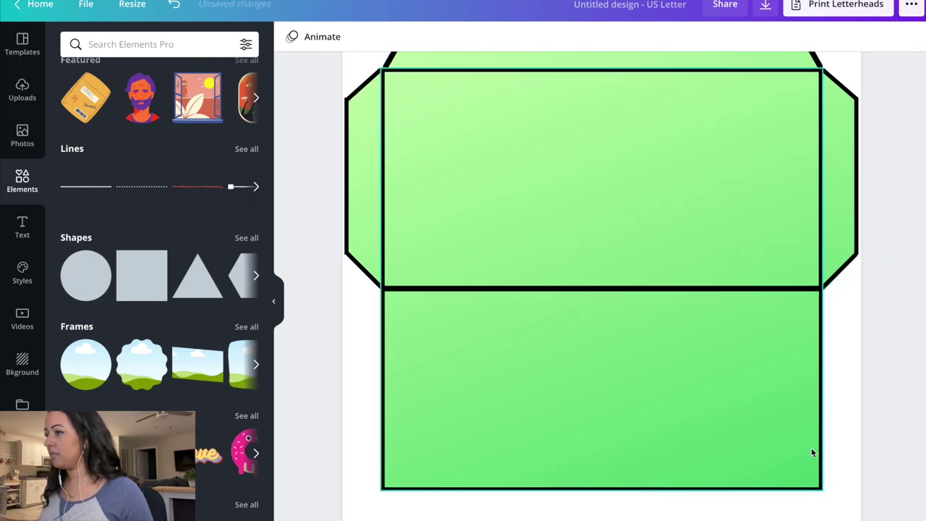
scroll(484, 433, "up", 1)
left_click(495, 516)
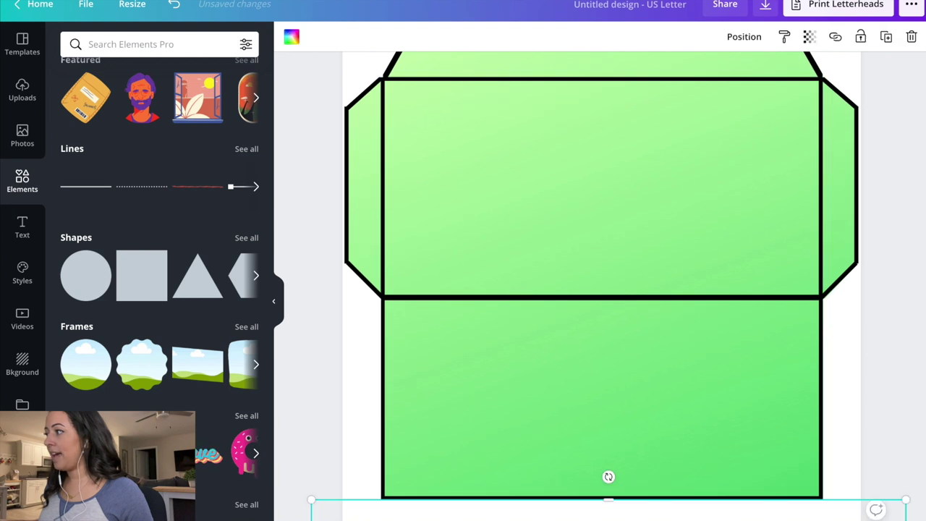
left_click(745, 36)
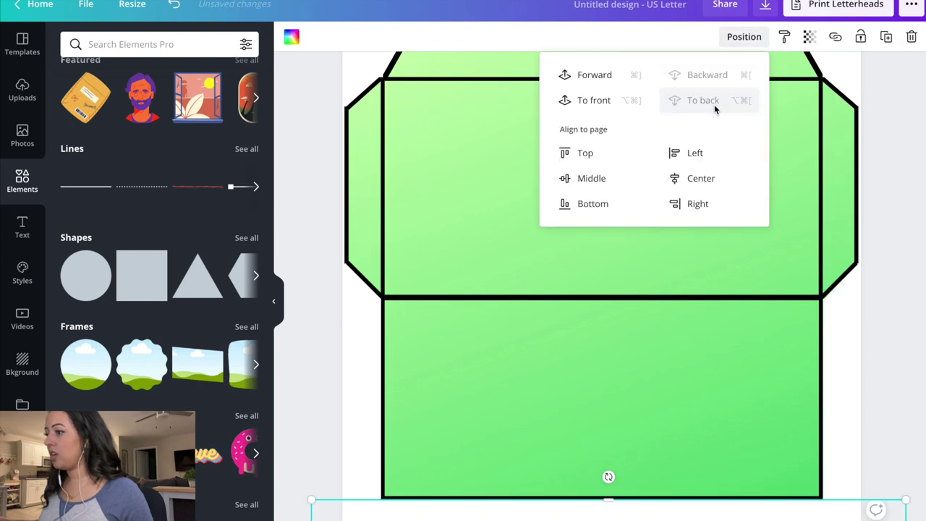
left_click(883, 318)
scroll(893, 346, "down", 1)
scroll(892, 345, "up", 3)
scroll(894, 352, "down", 3)
Replace the page background with the mint-green gradient from the Gradients backgrounds.
left_click(655, 380)
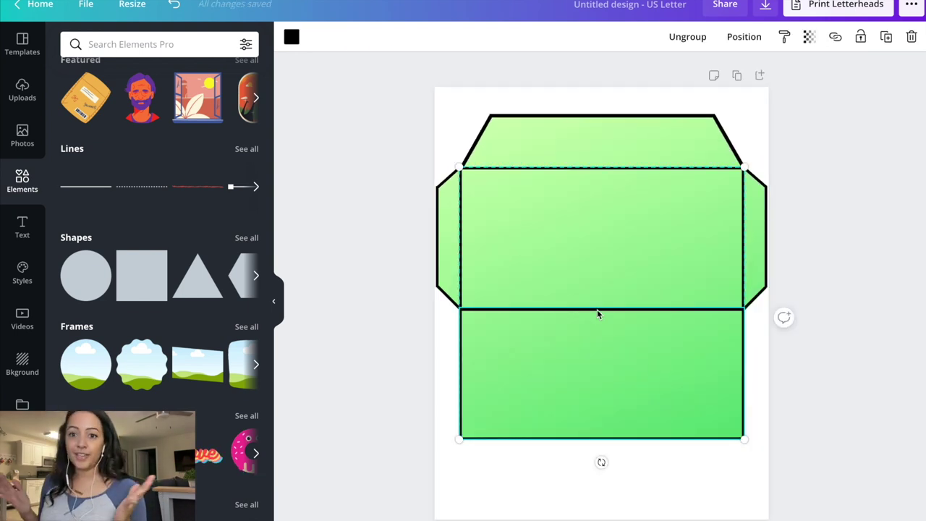
left_click(567, 144)
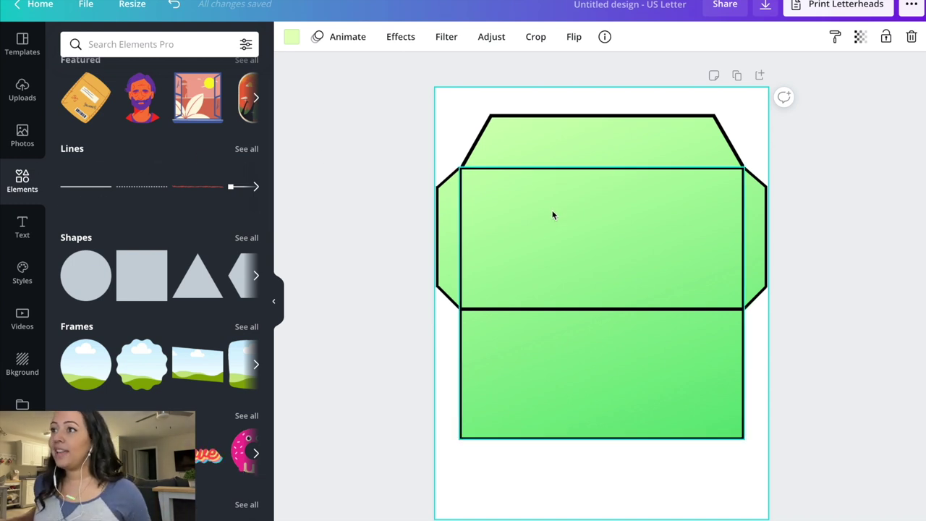
left_click(31, 365)
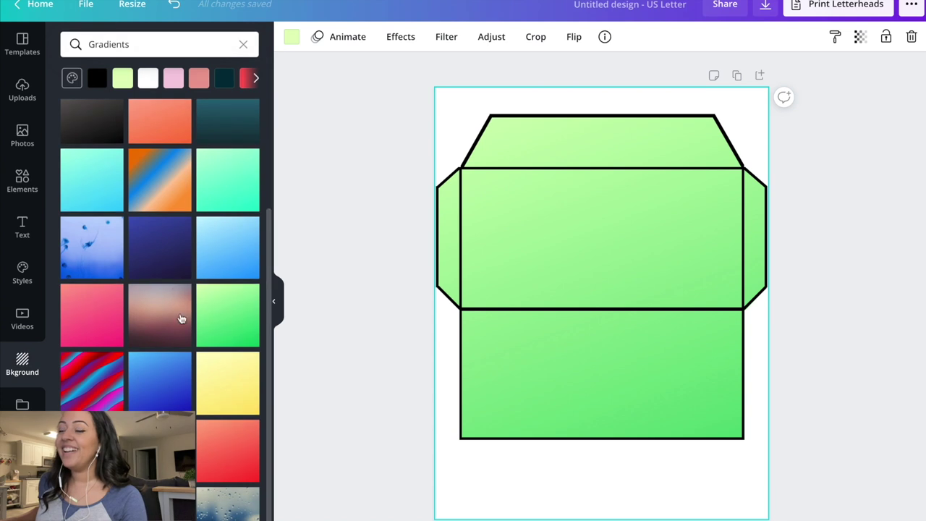
scroll(210, 398, "down", 2)
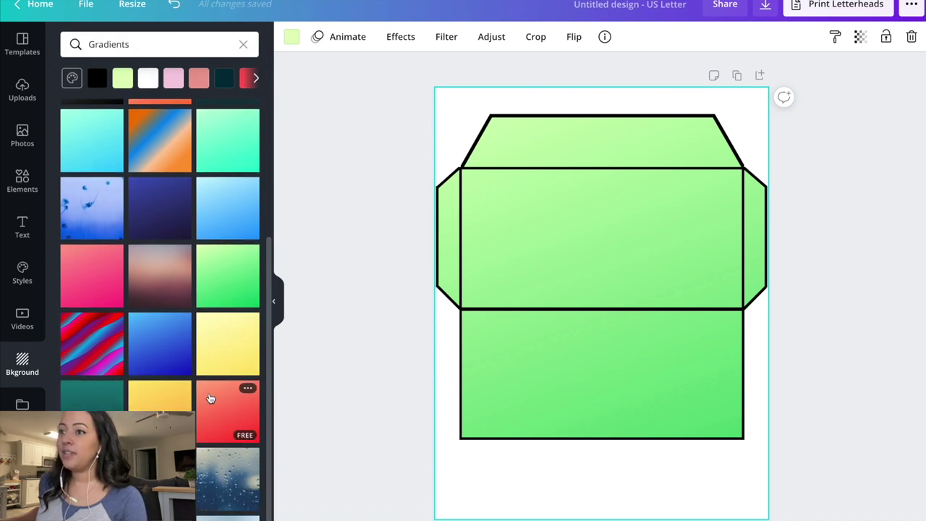
scroll(154, 239, "up", 3)
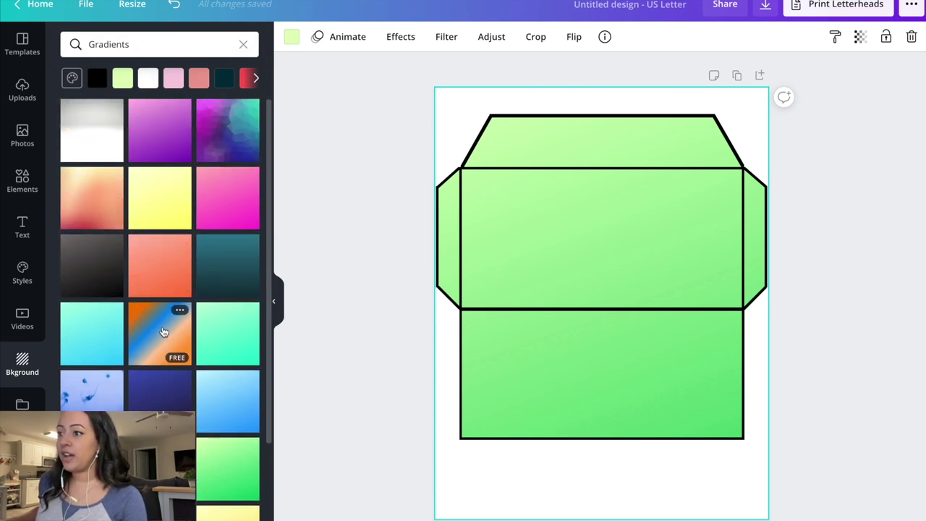
left_click_drag(230, 332, 521, 147)
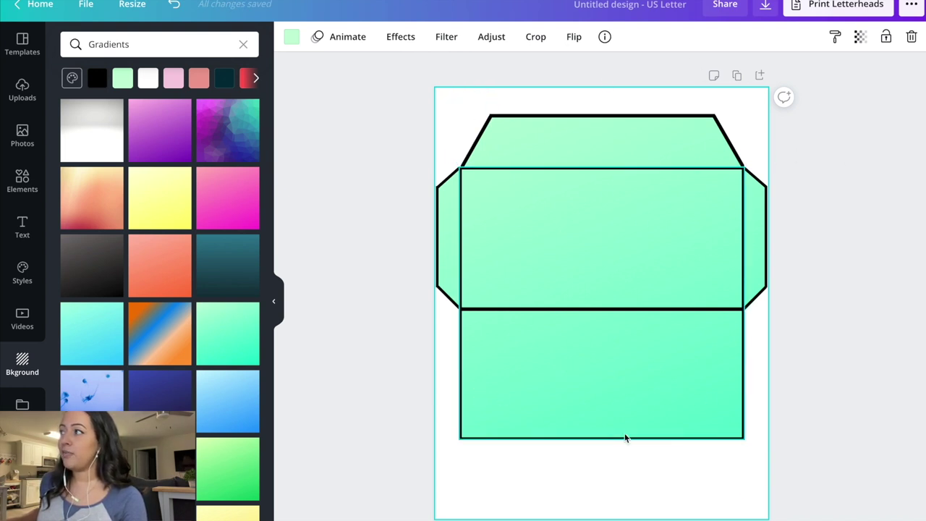
left_click(817, 352)
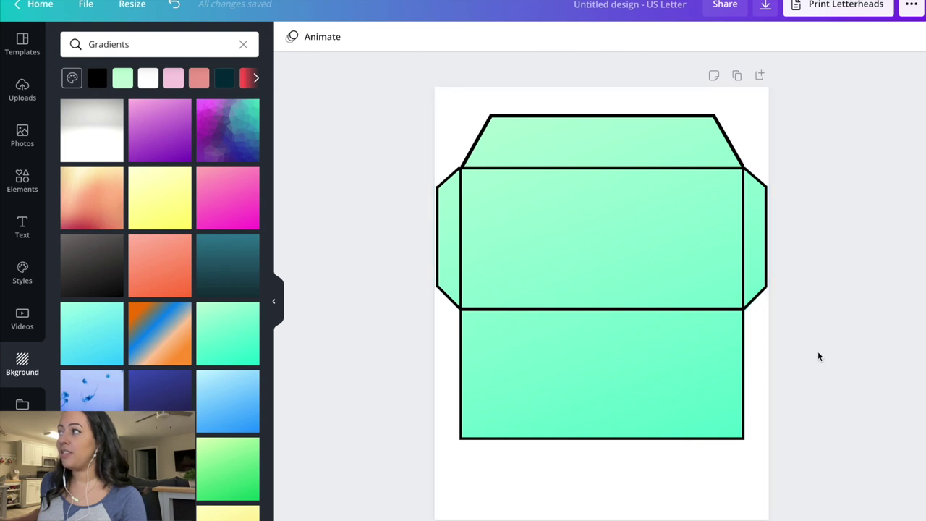
Add the POOL PARTY font combination and place it on the envelope's main panel.
left_click(23, 226)
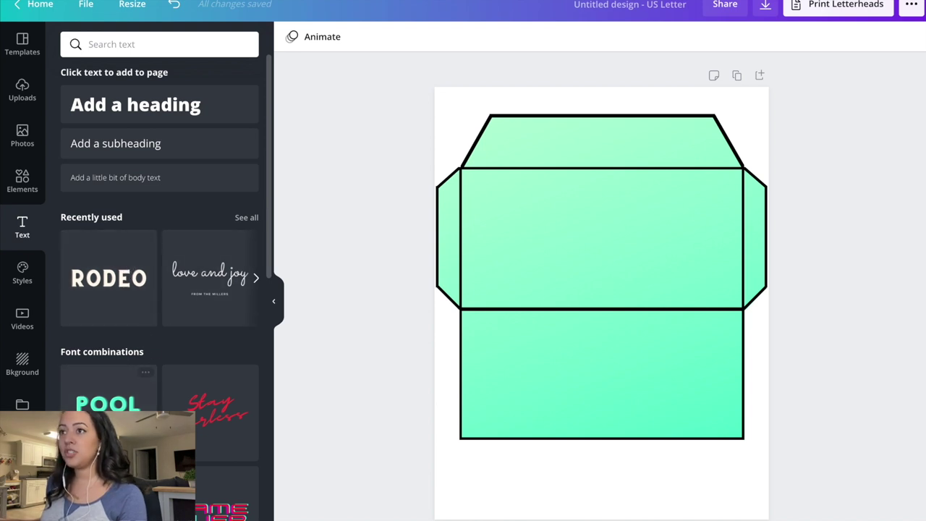
left_click_drag(109, 395, 538, 303)
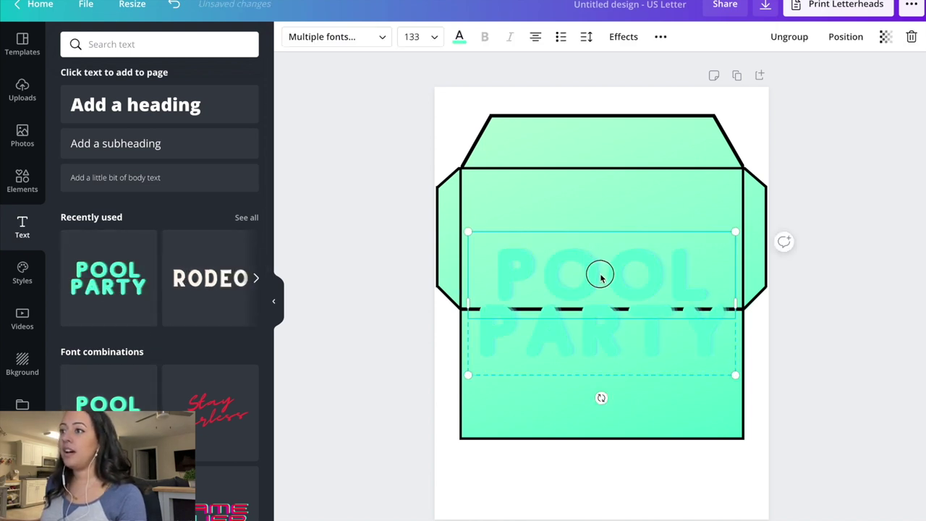
left_click_drag(599, 270, 601, 214)
Change the colour of both words, POOL and PARTY, to black.
left_click(459, 36)
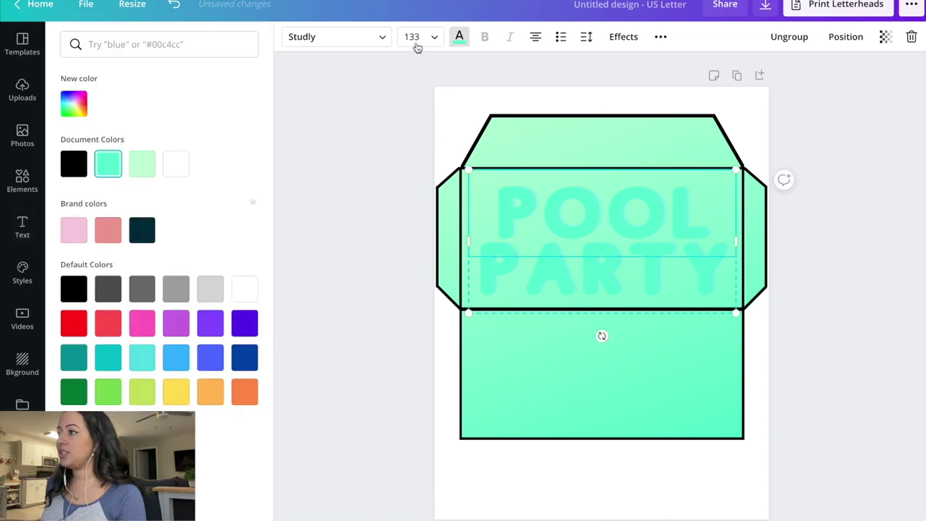
left_click(82, 161)
left_click(590, 265)
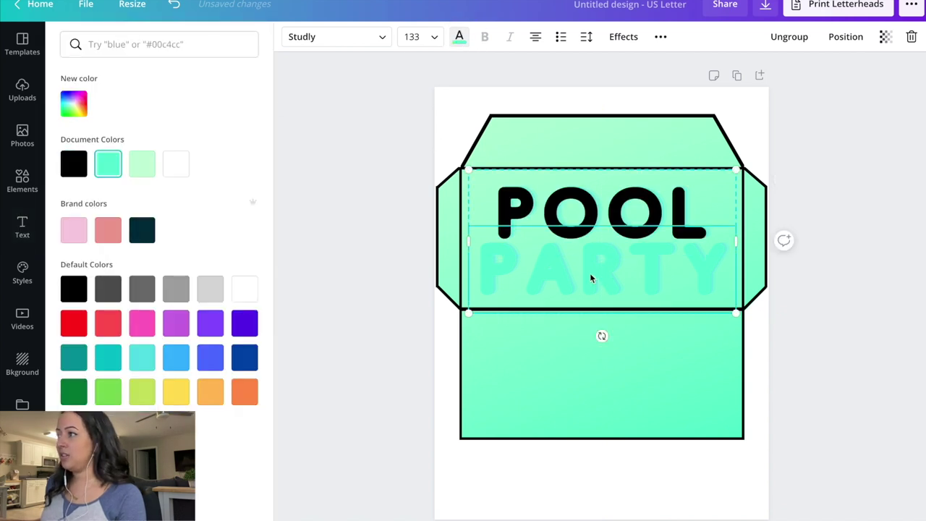
left_click(74, 163)
Try replacing the word POOL with GROCERY.
left_click(539, 214)
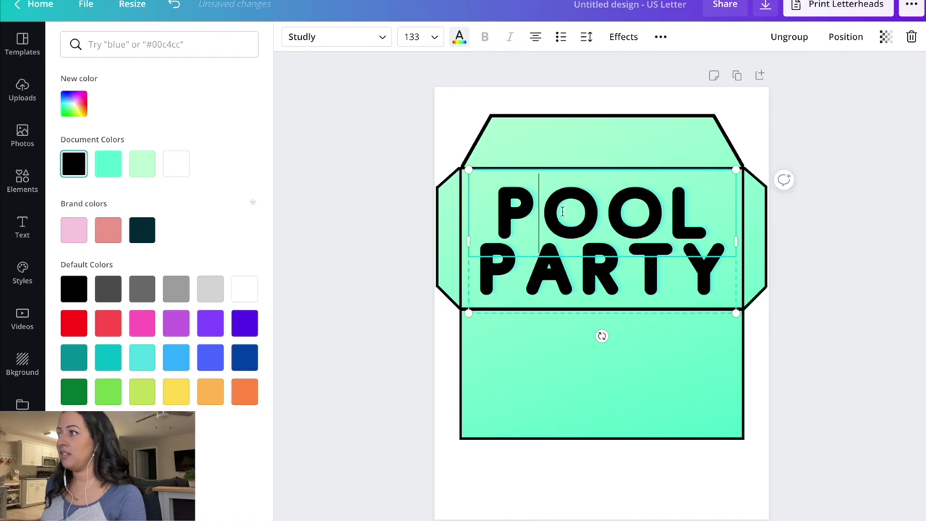
double_click(562, 210)
type("GR")
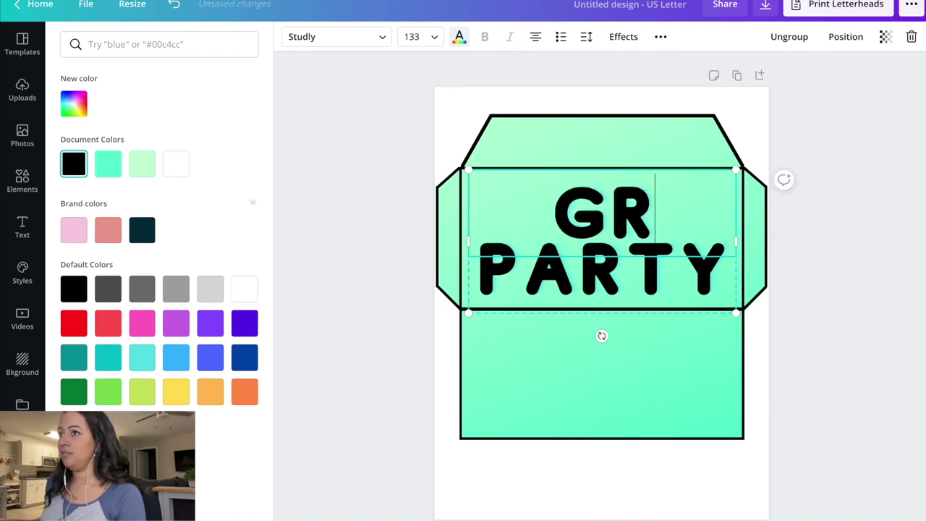
type("OCERY")
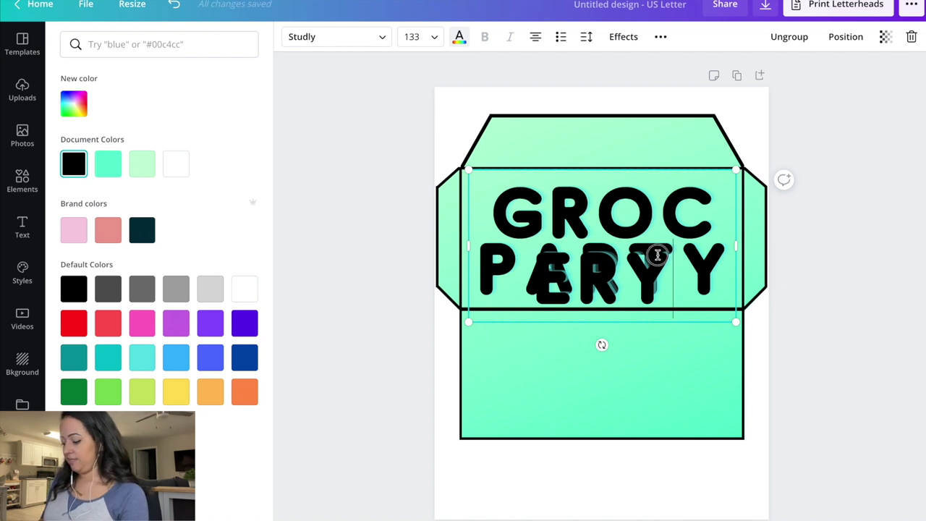
Change the upper word to FOOD, and ungroup the text to delete the word PARTY.
key("ctrl+a")
type("FOOD")
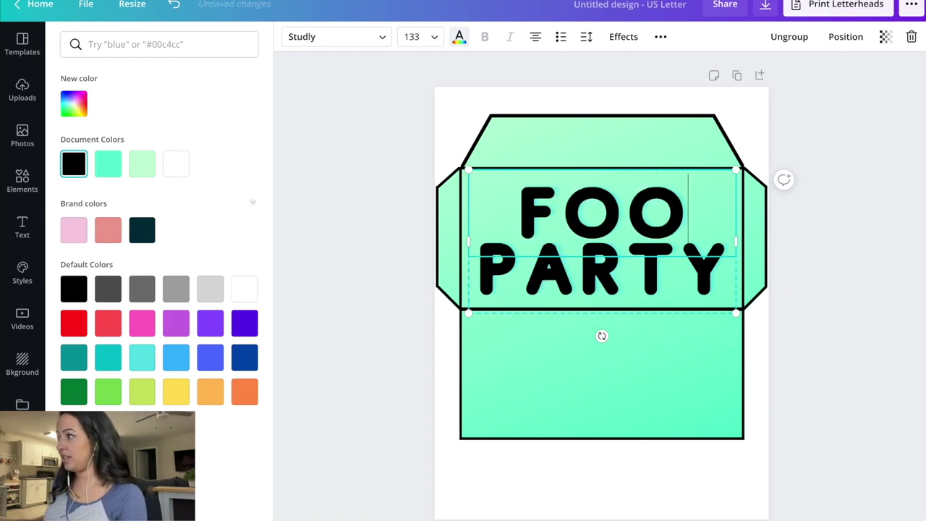
left_click(790, 36)
left_click(695, 280)
key("Delete")
Move the word FOOD down to the middle of the envelope's main panel and deselect it.
left_click(596, 211)
left_click_drag(595, 211, 597, 226)
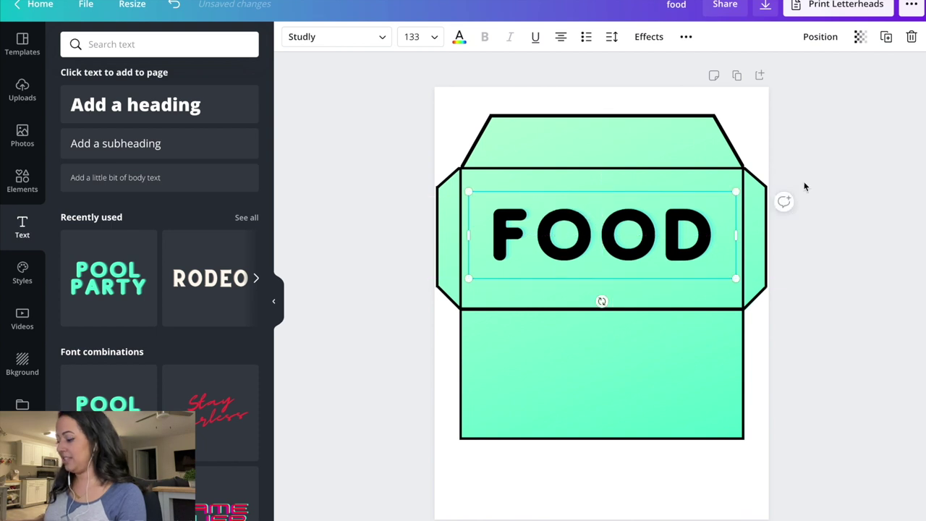
left_click(850, 171)
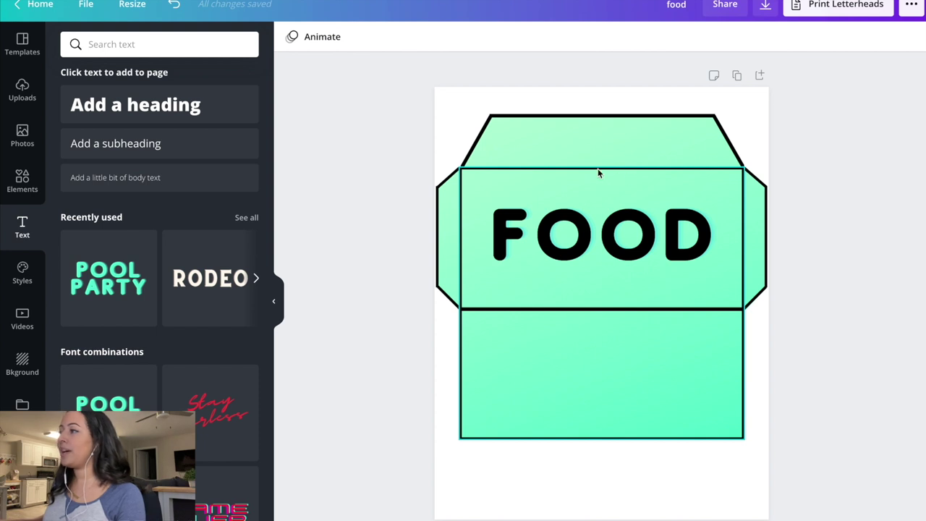
Download the finished envelope design as a PDF Print file without crop marks and bleed.
left_click(767, 9)
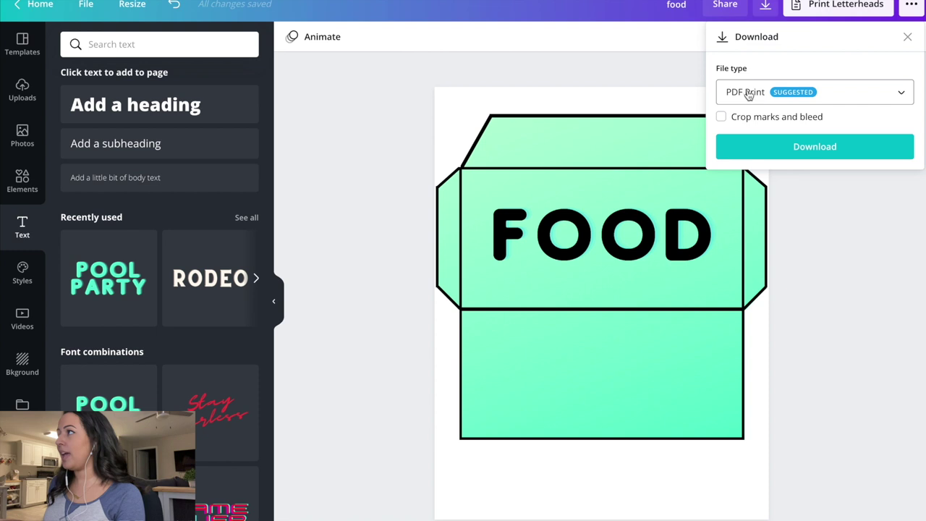
left_click(838, 102)
scroll(857, 80, "up", 1)
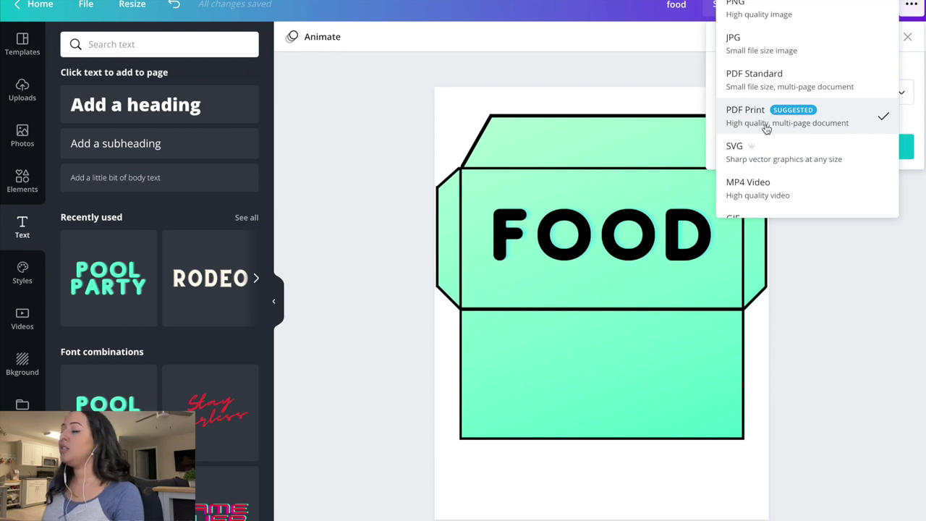
left_click(835, 130)
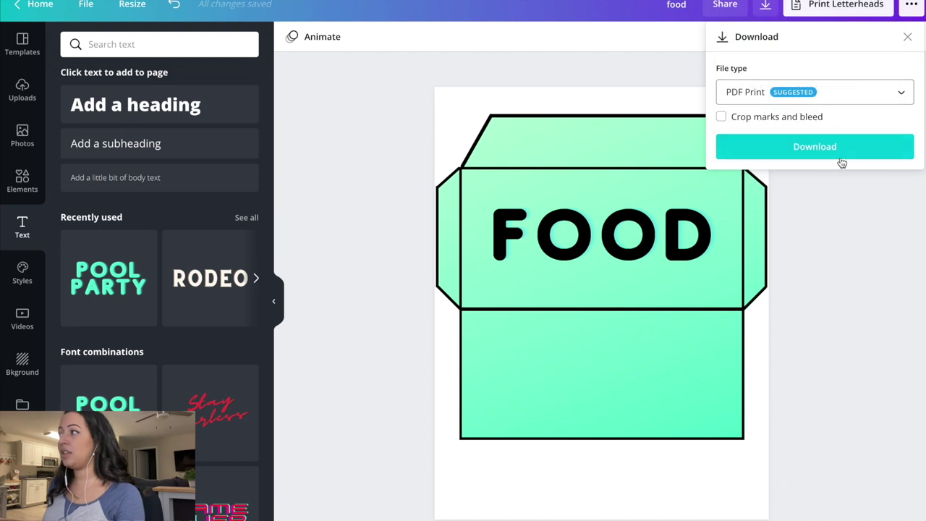
left_click(839, 156)
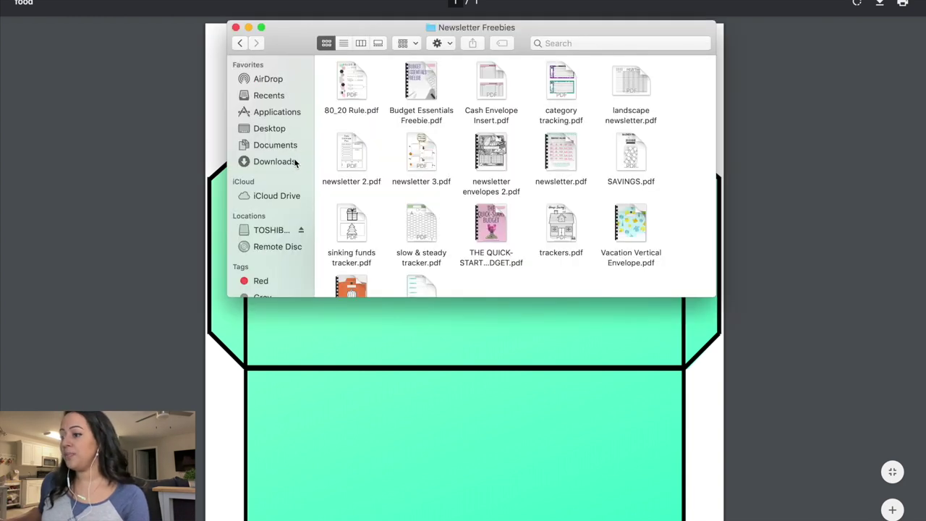
Switch to Finder, open food.pdf from the Downloads folder, and bring up its print settings.
left_click(292, 165)
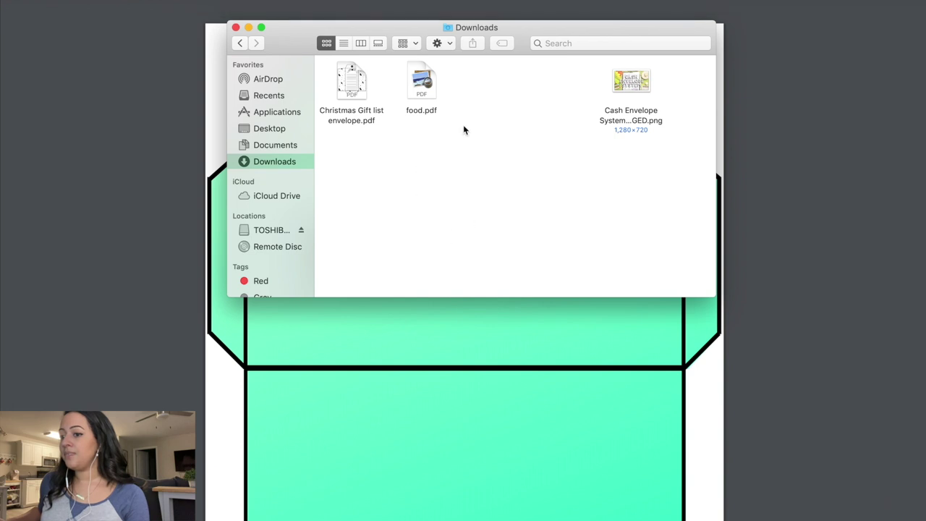
left_click(425, 83)
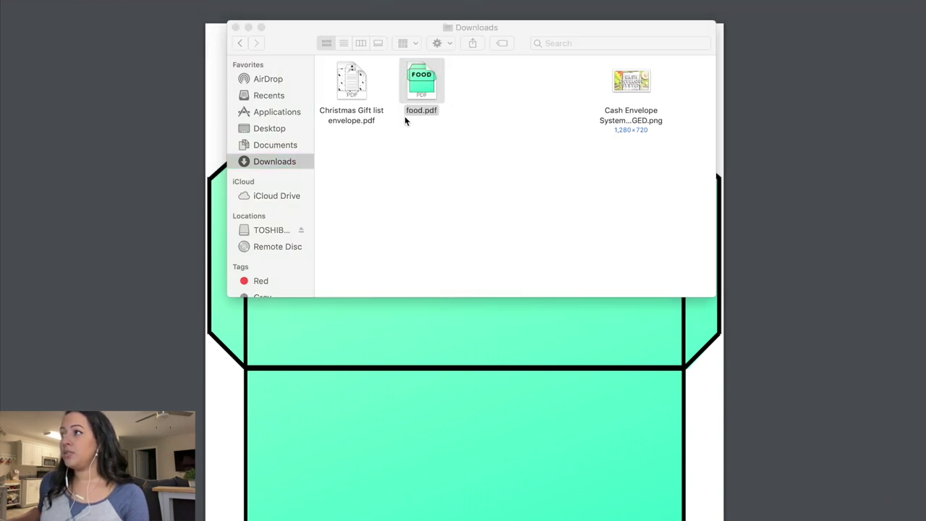
double_click(411, 104)
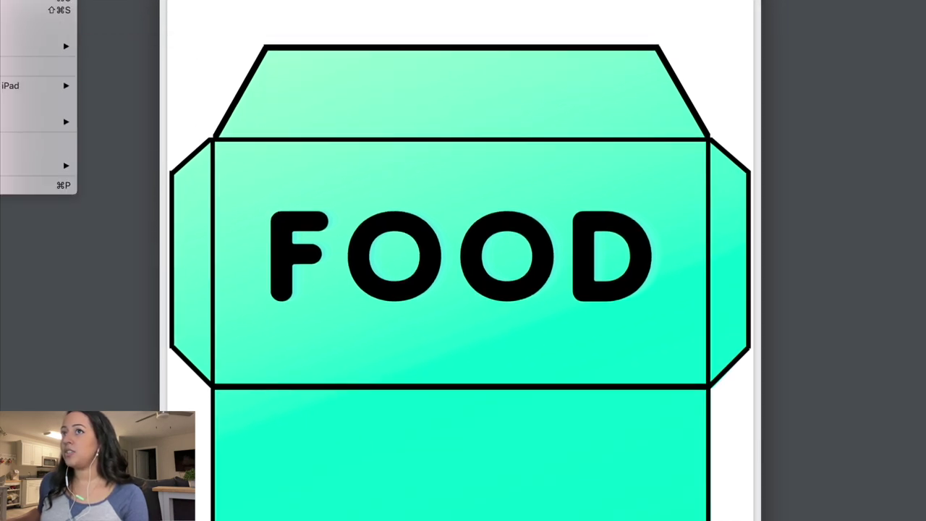
left_click(36, 186)
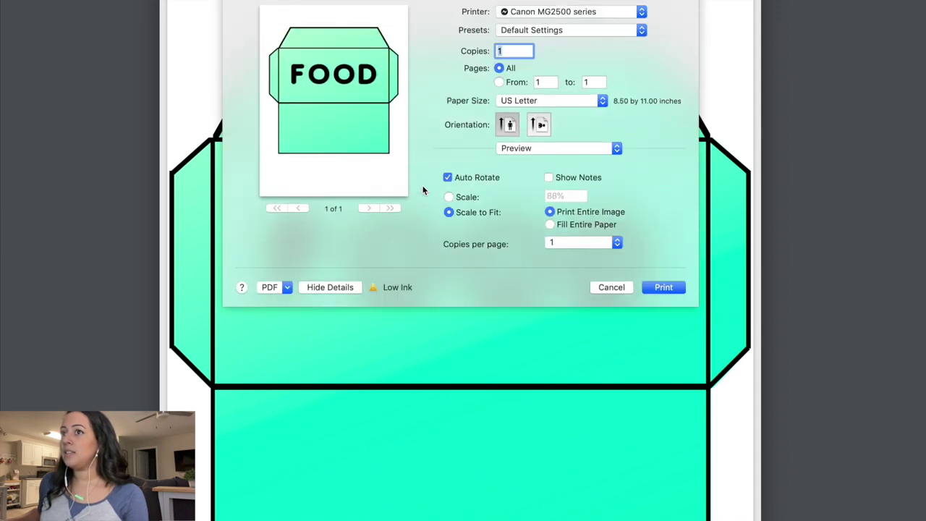
left_click(586, 226)
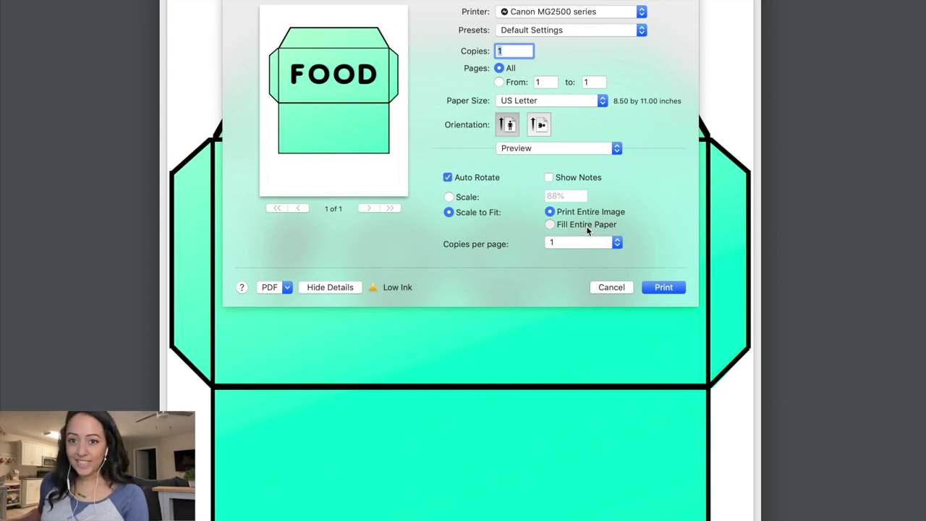